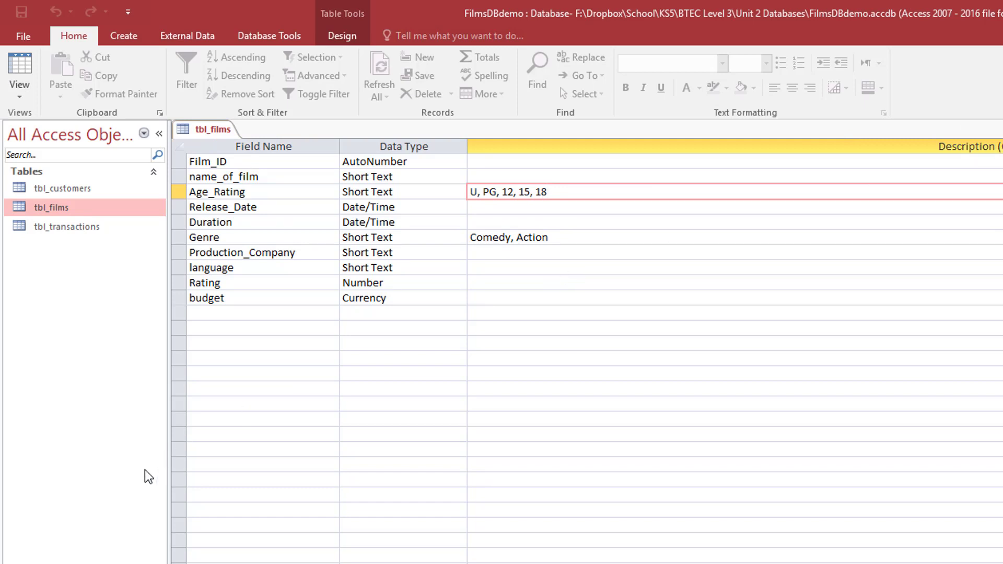
- Select the Age_Rating field row in the tbl_films design
{"action": "left_click", "coordinate": [179, 192]}
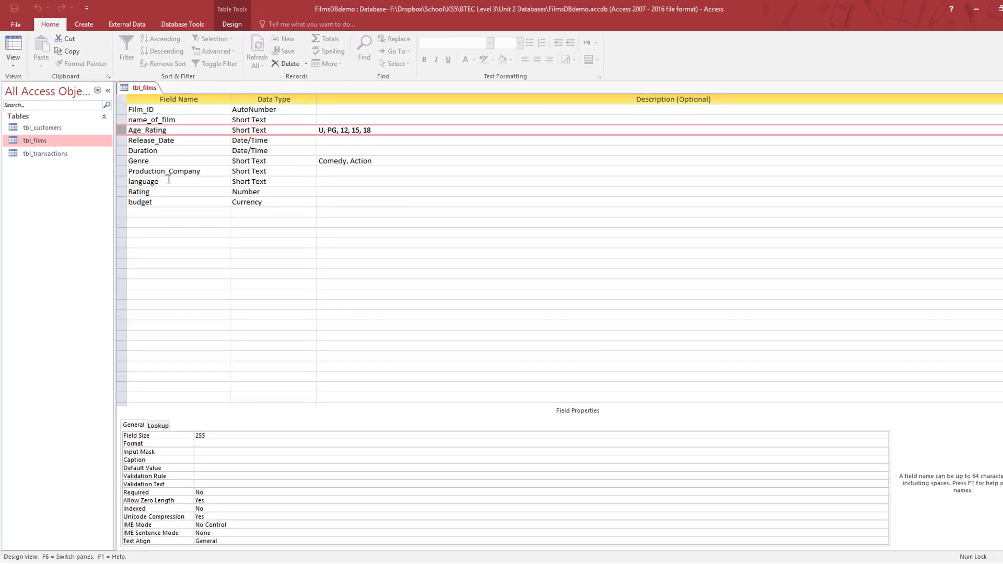
- Set Age_Rating's validation rule to "U" or "12" or "PG" or "15" or "18"
{"action": "left_click", "coordinate": [219, 477]}
{"action": "type", "text": "\""}
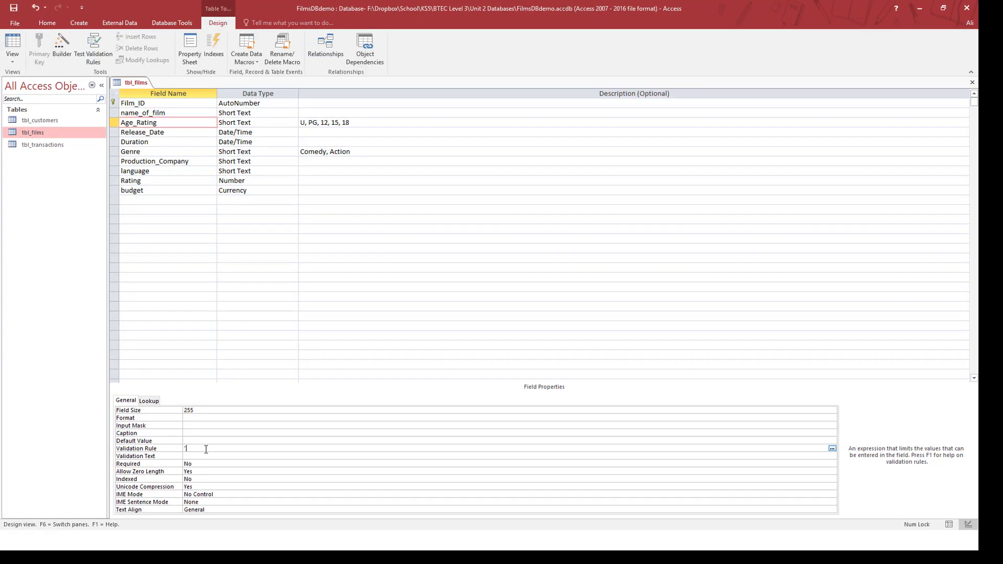
{"action": "type", "text": "U\" OR"}
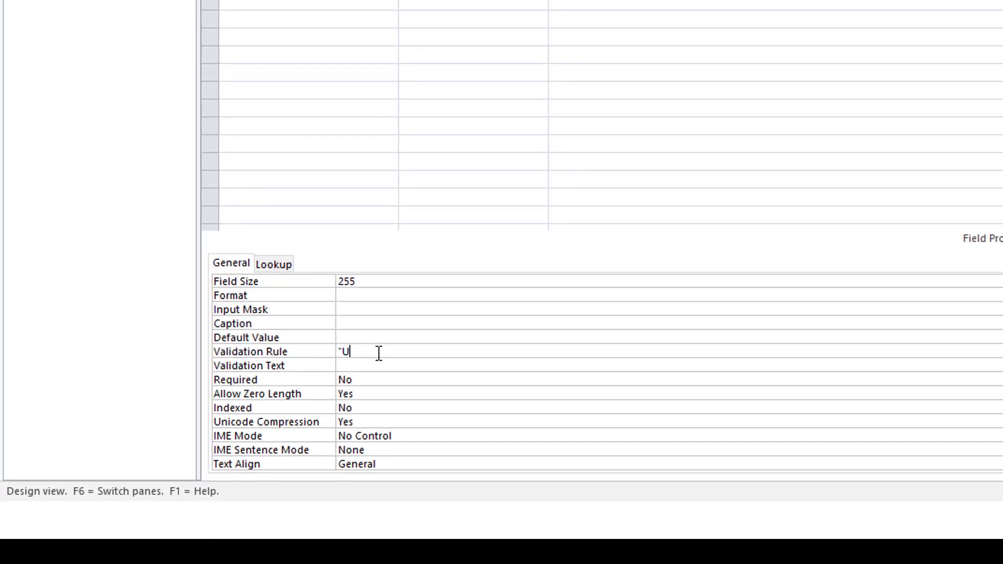
{"action": "key", "text": "BackSpace"}
{"action": "key", "text": "BackSpace"}
{"action": "key", "text": "BackSpace"}
{"action": "type", "text": "or \"12\" or \"PG\" or \"15\" or \"18\""}
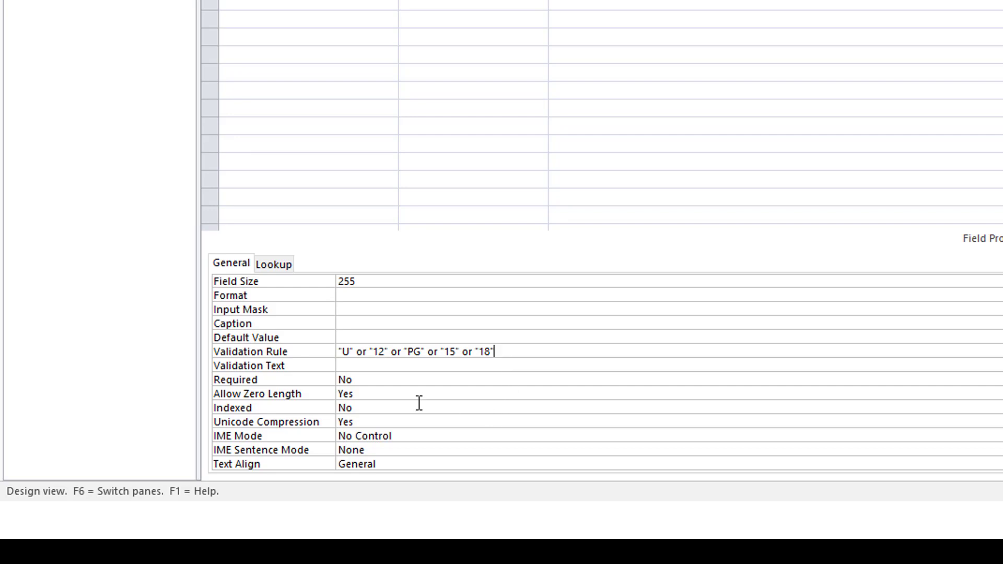
- Enter validation text 'You entered an incorrect classification. you must enter one of the following'
{"action": "left_click", "coordinate": [390, 368]}
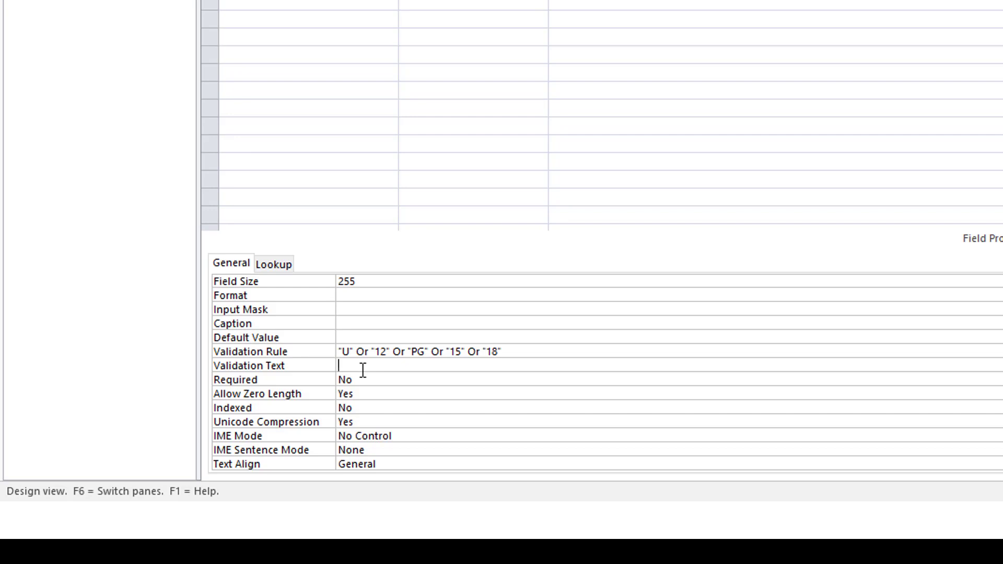
{"action": "type", "text": "You ented"}
{"action": "key", "text": "BackSpace"}
{"action": "key", "text": "BackSpace"}
{"action": "type", "text": "red am"}
{"action": "key", "text": "BackSpace"}
{"action": "key", "text": "BackSpace"}
{"action": "type", "text": "n incorrect class"}
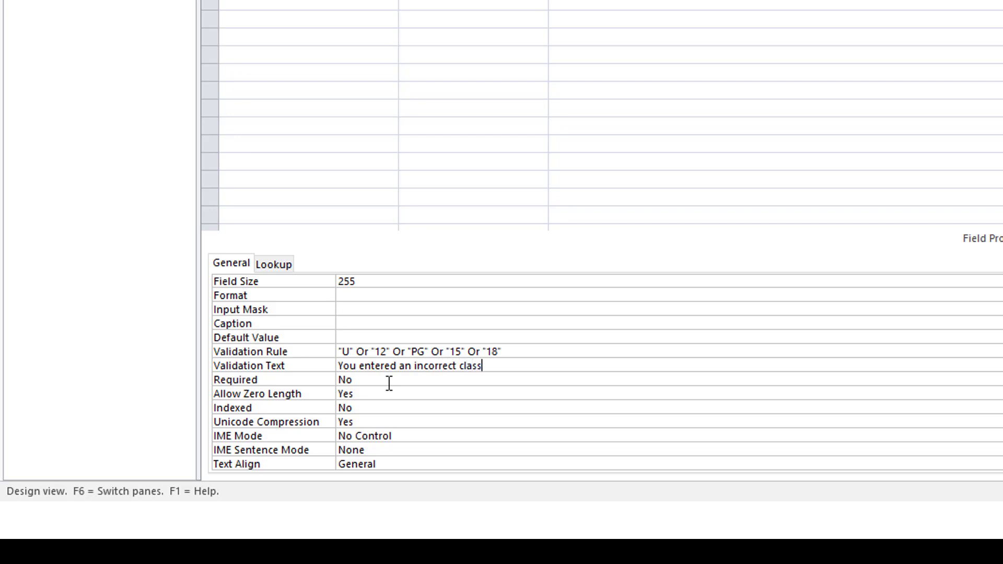
{"action": "type", "text": "ification. you must ent"}
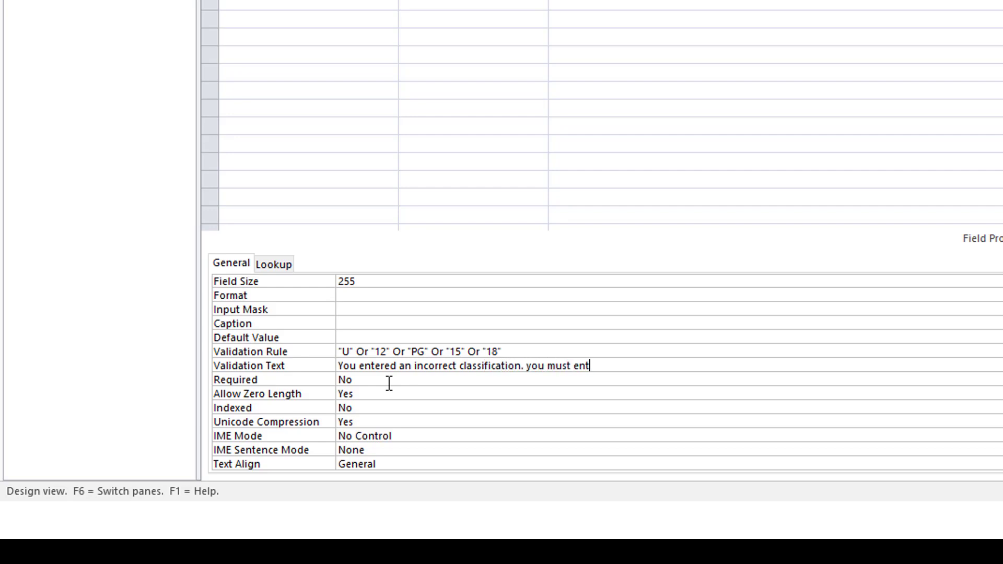
{"action": "type", "text": "er one of the following"}
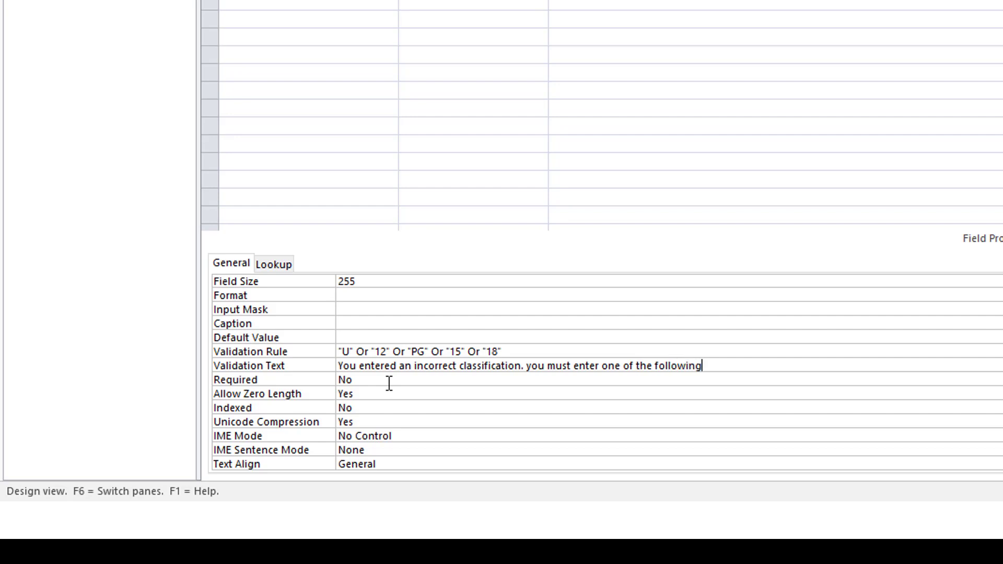
- Resize the property column and select the validation rule to reuse in the message
{"action": "left_click_drag", "start_coordinate": [336, 351], "coordinate": [385, 342]}
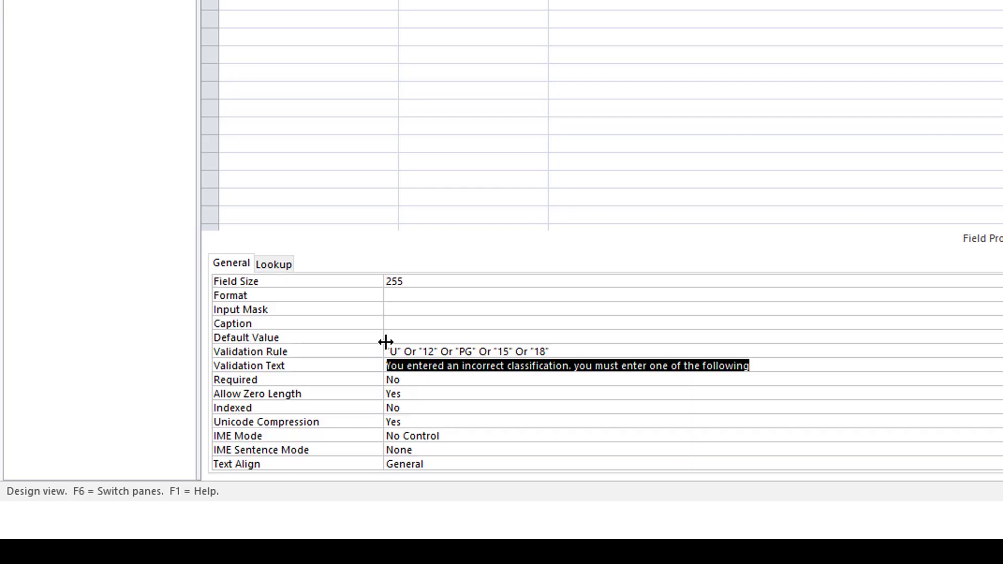
{"action": "double_click", "coordinate": [386, 342]}
{"action": "left_click_drag", "start_coordinate": [496, 350], "coordinate": [464, 349]}
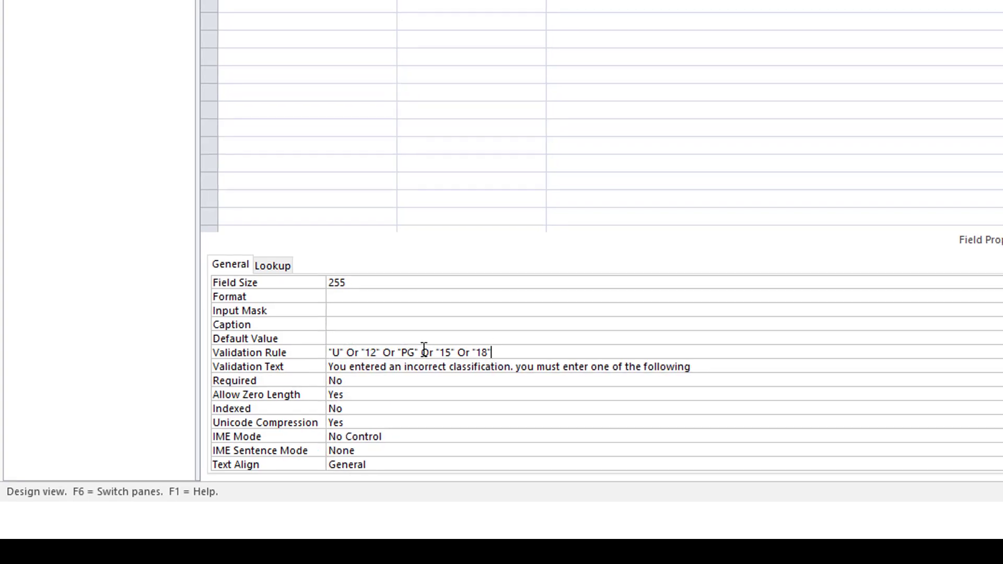
{"action": "left_click", "coordinate": [295, 352]}
{"action": "key", "text": "ctrl+c"}
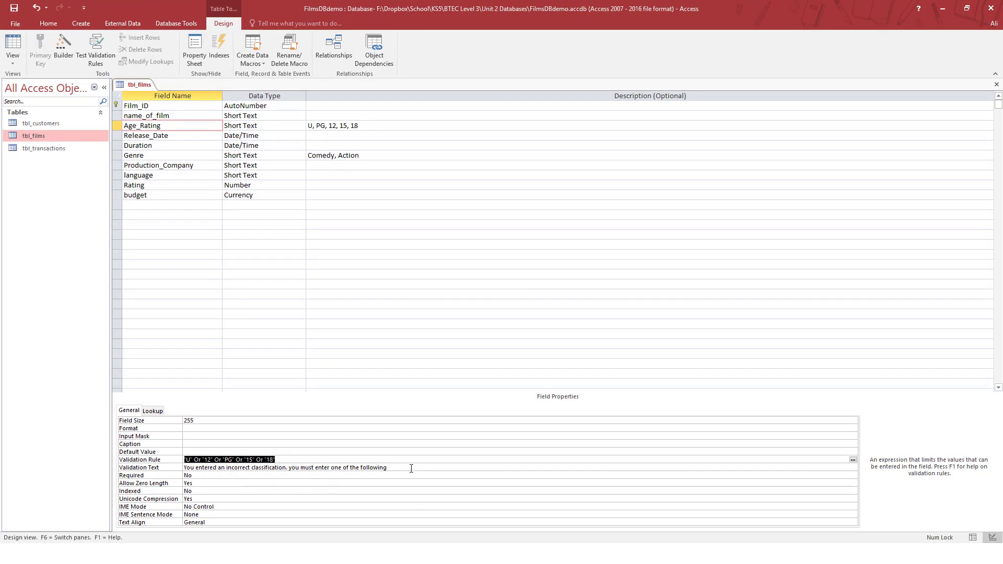
{"action": "left_click", "coordinate": [410, 468]}
- Paste the allowed ratings into the message, save keeping the rule, and open Datasheet view
{"action": "key", "text": "ctrl+v"}
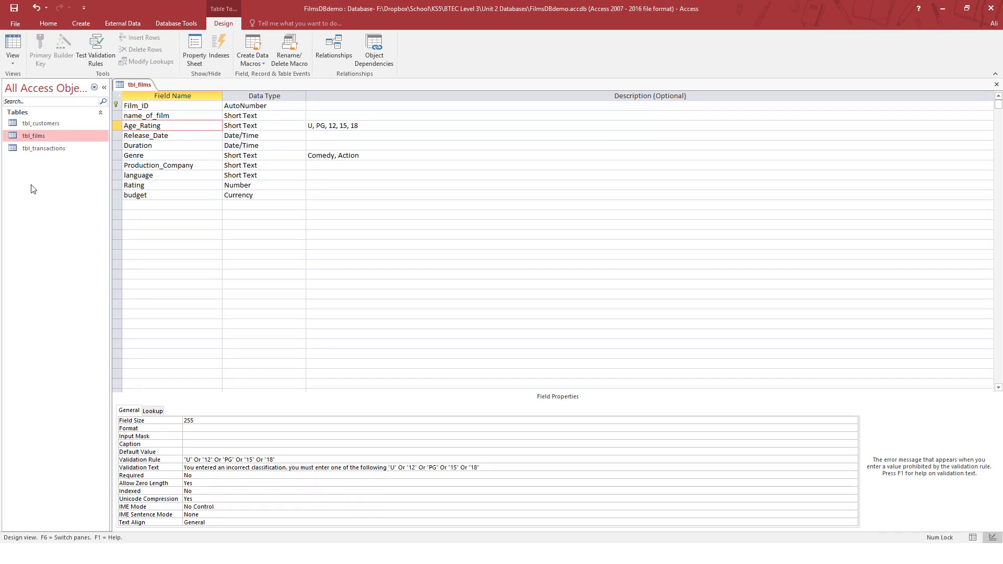
{"action": "left_click", "coordinate": [14, 10]}
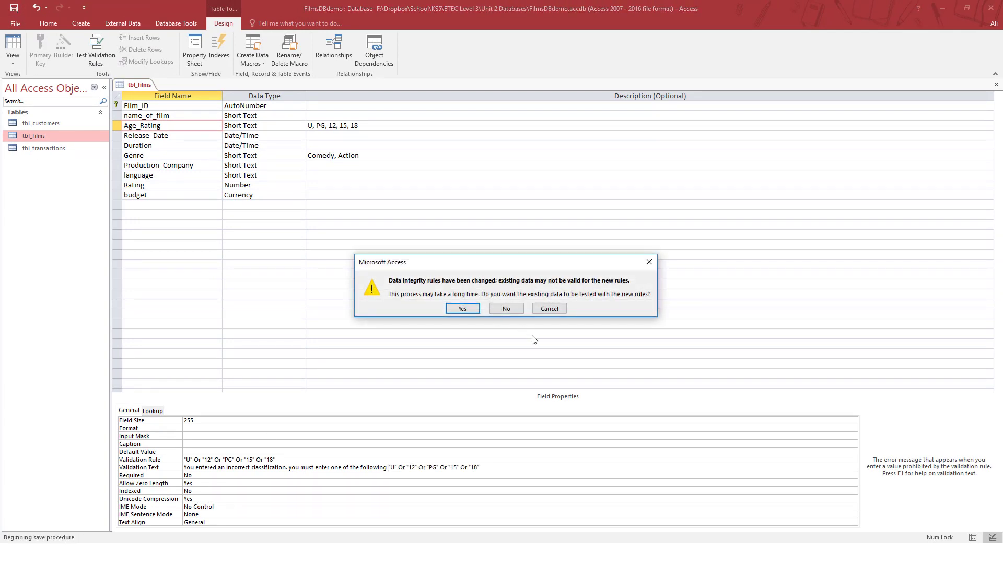
{"action": "left_click", "coordinate": [454, 309]}
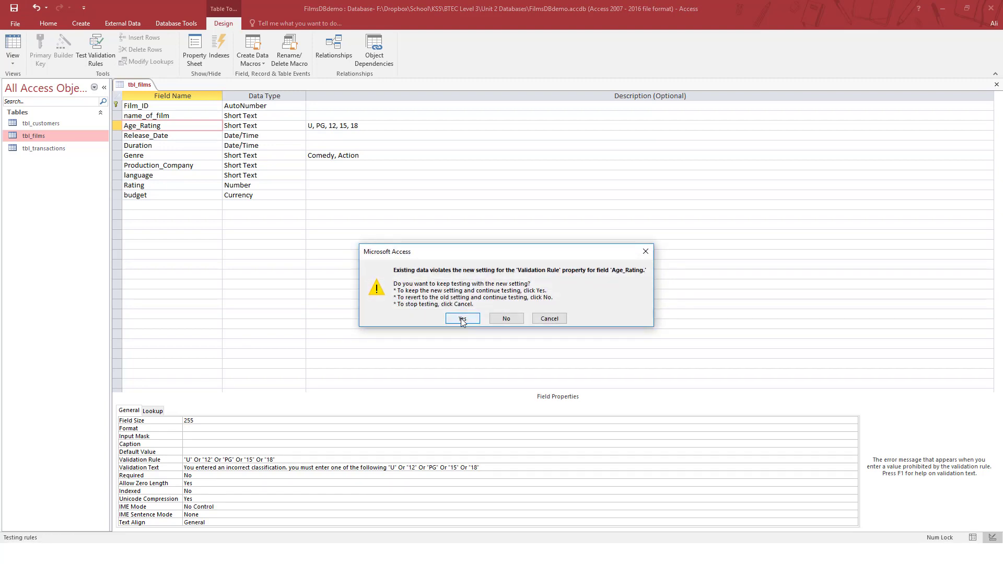
{"action": "left_click", "coordinate": [456, 317]}
{"action": "left_click", "coordinate": [13, 49]}
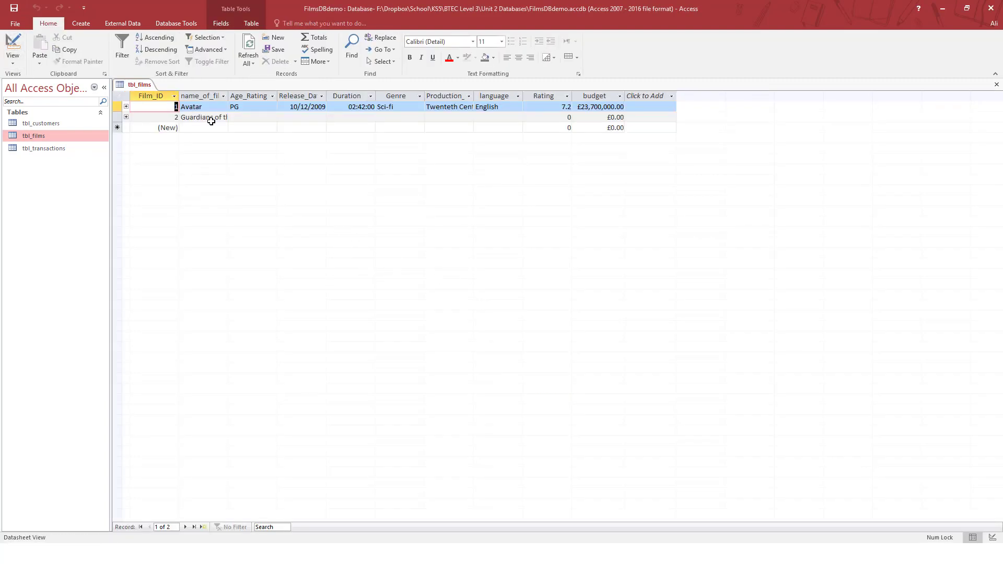
- Enter 12, then 13, as Guardians' Age_Rating, dismissing the error that rejects 13
{"action": "left_click", "coordinate": [286, 142]}
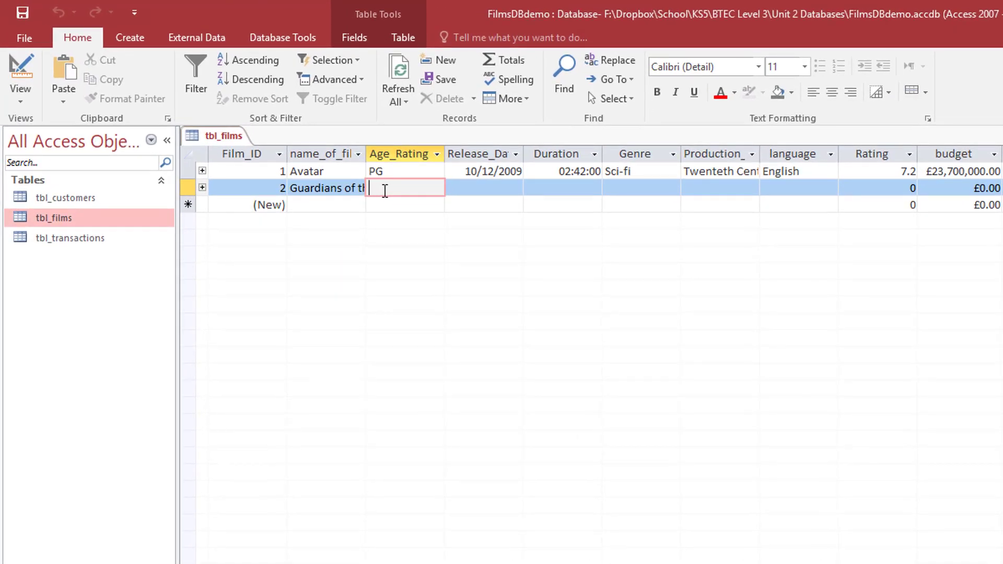
{"action": "type", "text": "12"}
{"action": "left_click", "coordinate": [477, 185]}
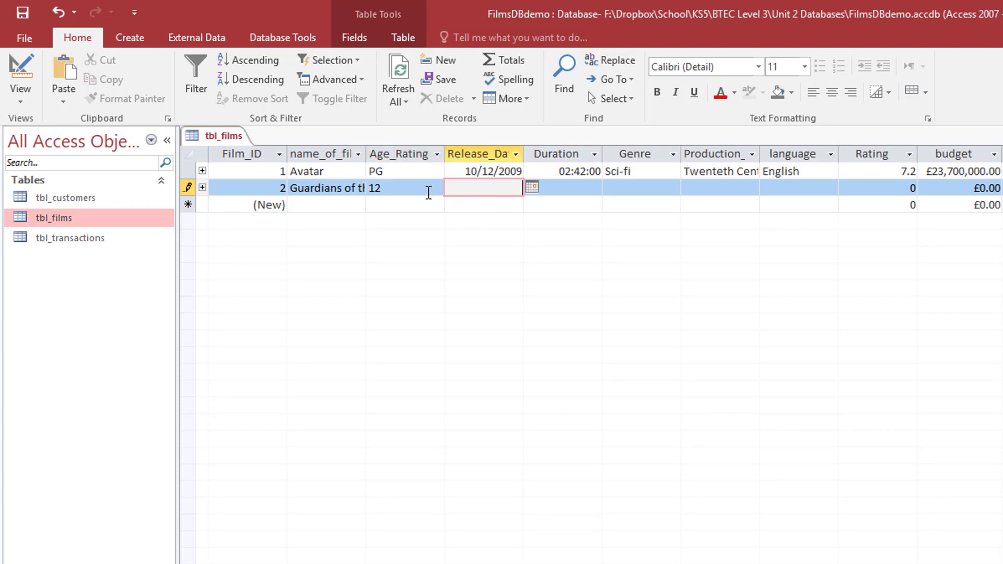
{"action": "key", "text": "shift+Tab"}
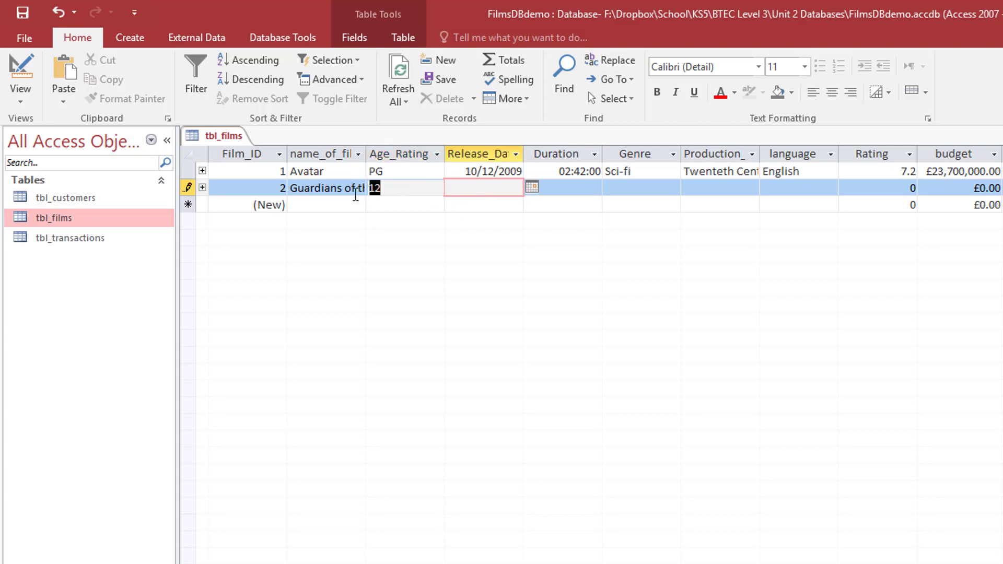
{"action": "key", "text": "BackSpace"}
{"action": "type", "text": "13"}
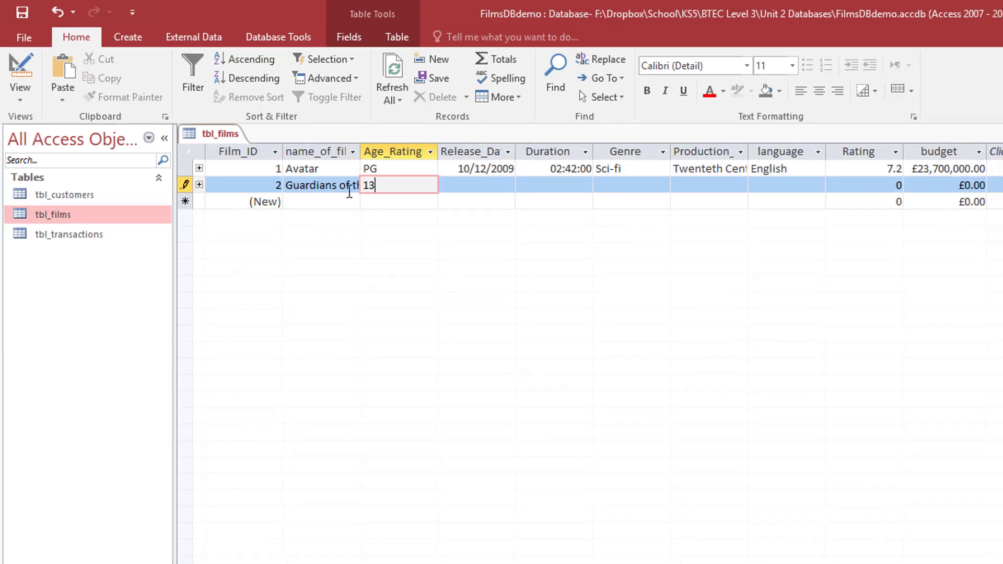
{"action": "left_click", "coordinate": [467, 190]}
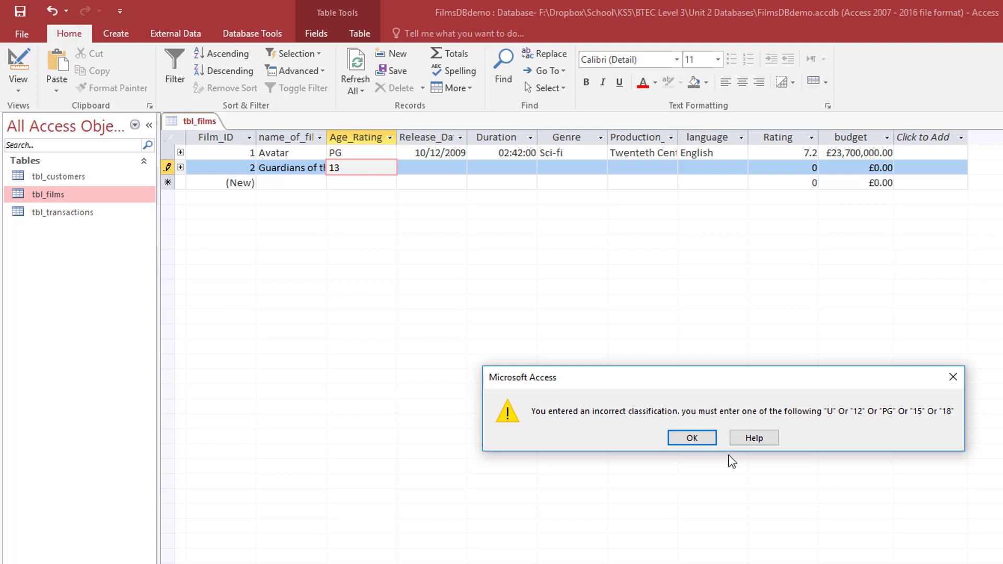
{"action": "left_click", "coordinate": [679, 439]}
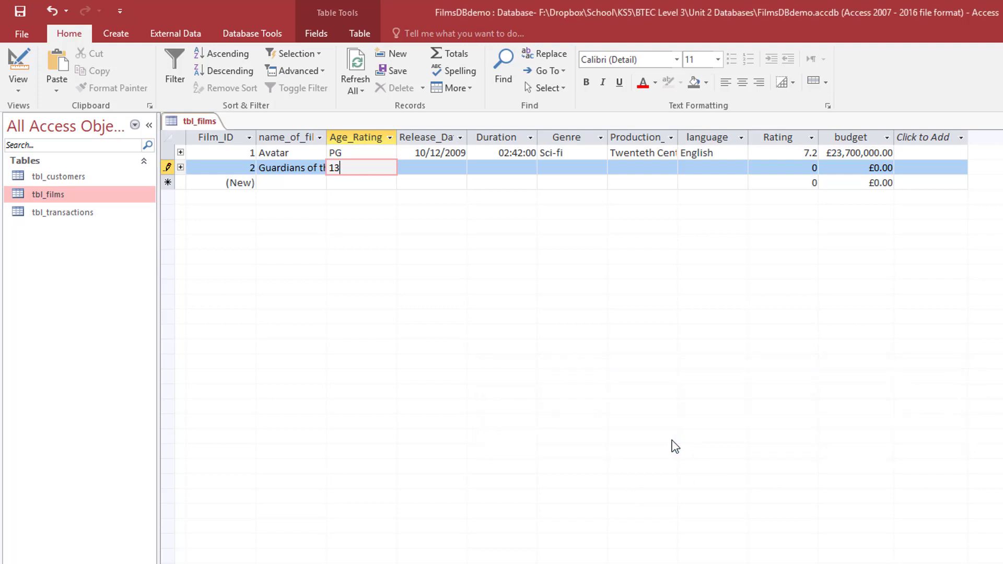
- Replace the rejected 13 with 12 in Guardians' Age_Rating
{"action": "left_click_drag", "start_coordinate": [348, 169], "coordinate": [284, 179]}
{"action": "type", "text": "13"}
{"action": "key", "text": "BackSpace"}
{"action": "key", "text": "BackSpace"}
{"action": "type", "text": "12"}
{"action": "left_click", "coordinate": [430, 168]}
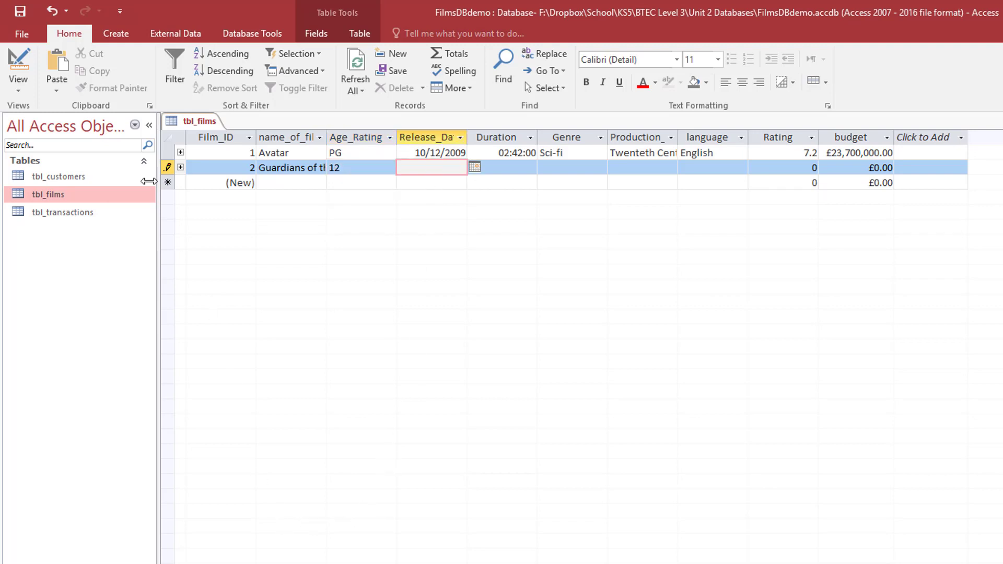
- Switch tbl_films to Design view and go to Release_Date's Validation Rule box
{"action": "left_click", "coordinate": [18, 65]}
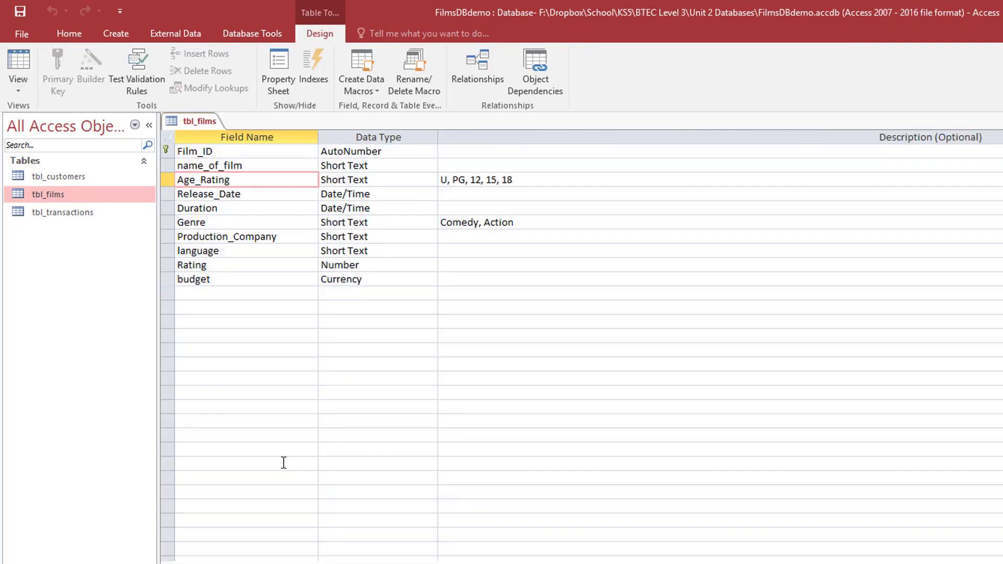
{"action": "left_click", "coordinate": [269, 198]}
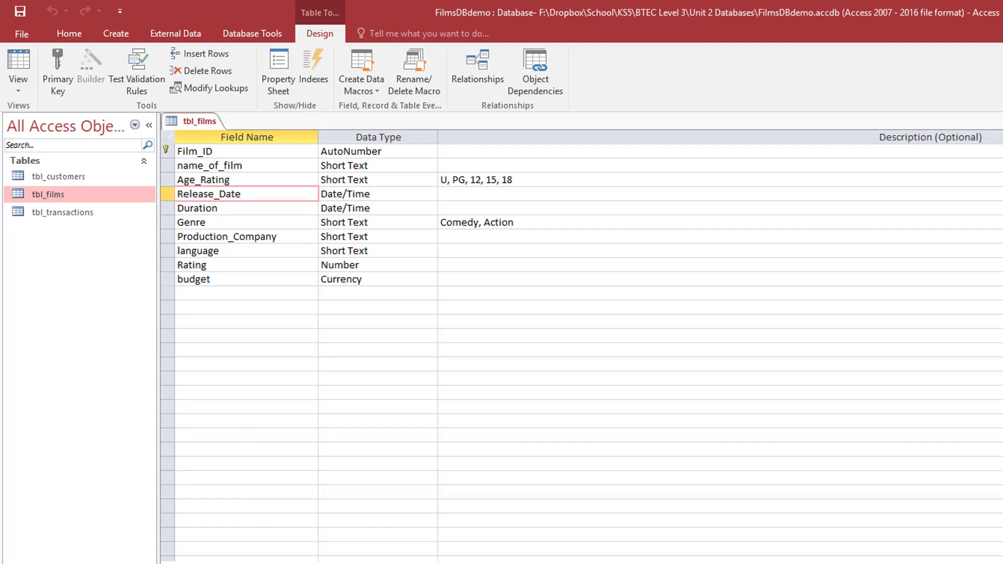
{"action": "left_click", "coordinate": [313, 562]}
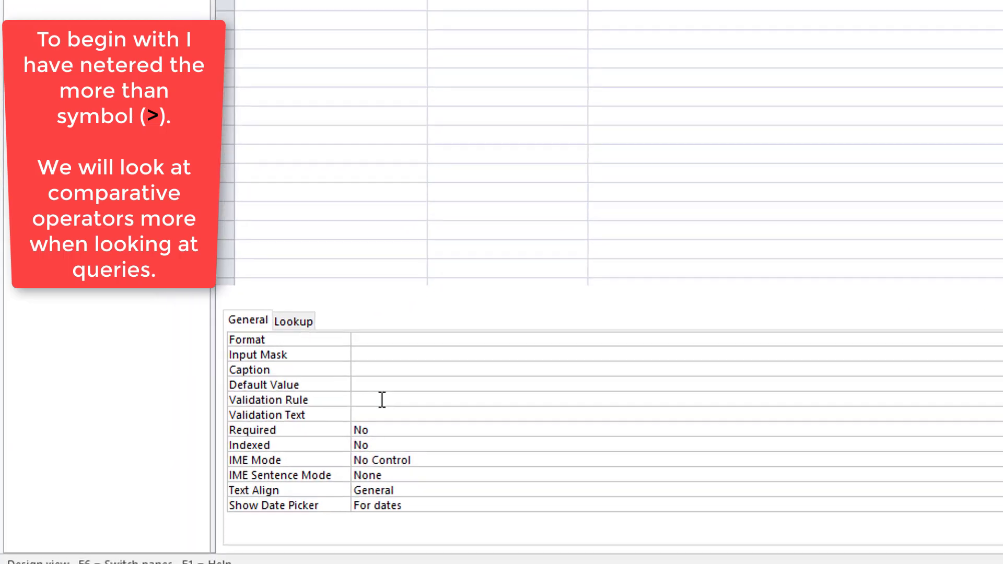
- Give Release_Date rule >=#01/01/1930# with message 'You must enter a date after 1930'
{"action": "type", "text": ">"}
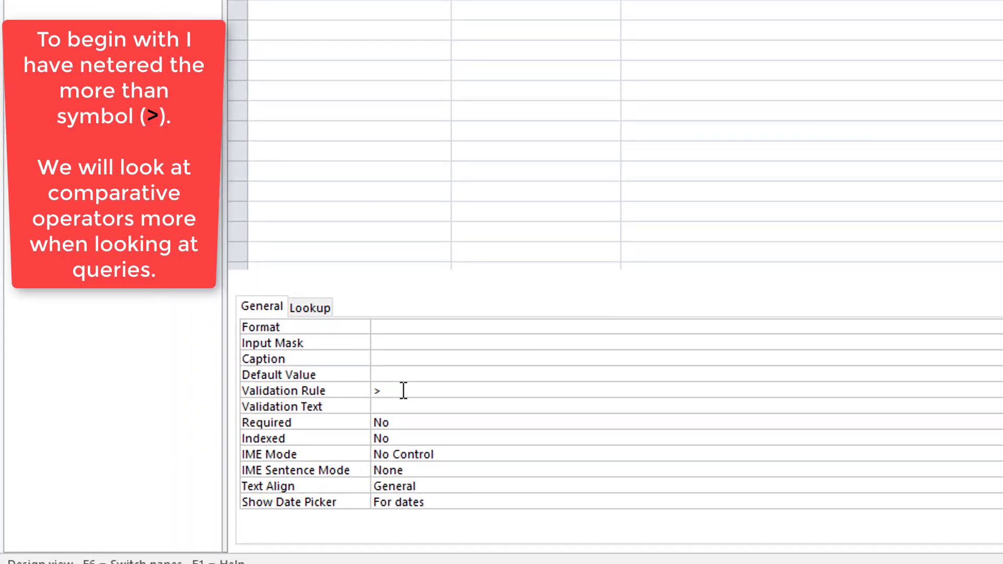
{"action": "type", "text": "=#"}
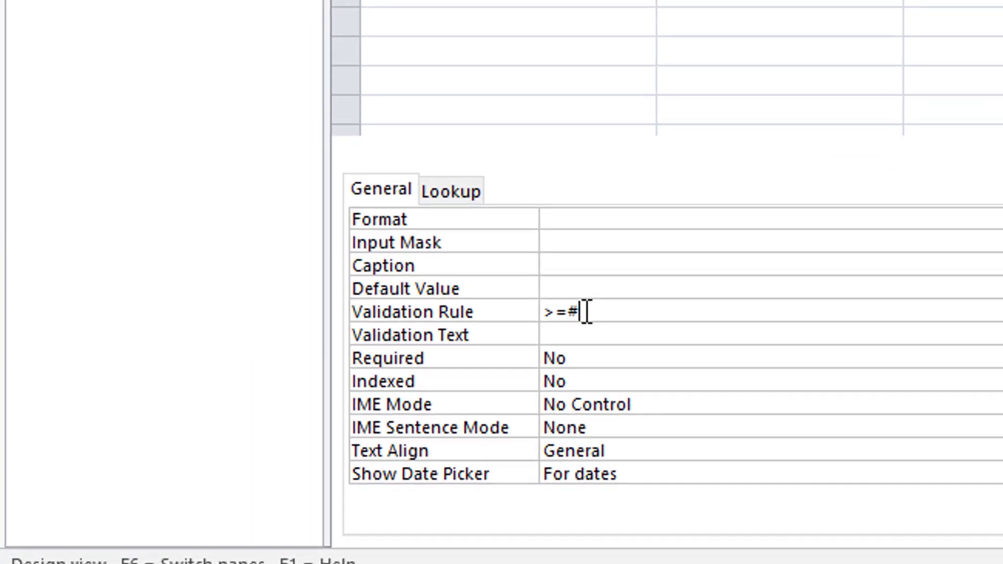
{"action": "type", "text": "0"}
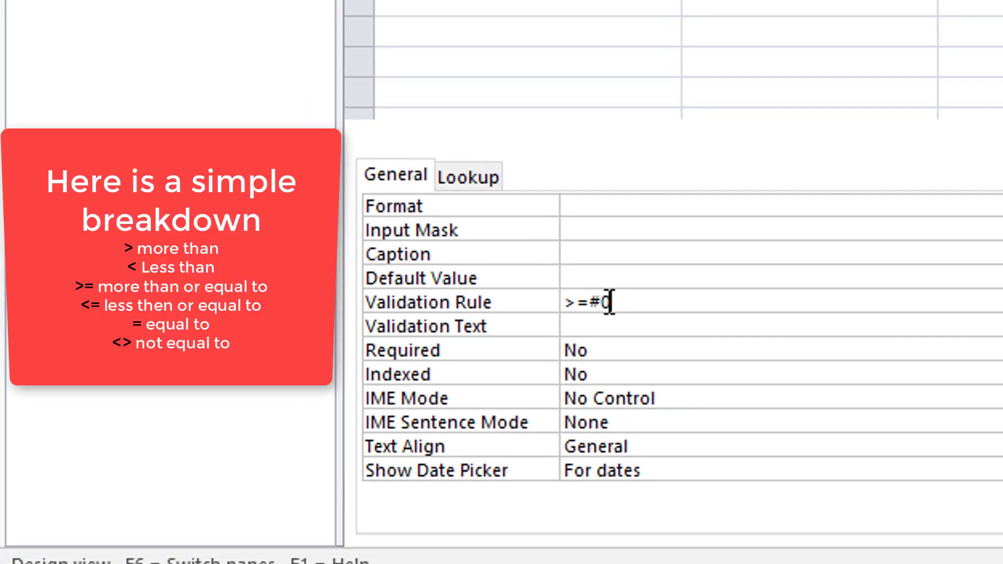
{"action": "type", "text": "1/01/"}
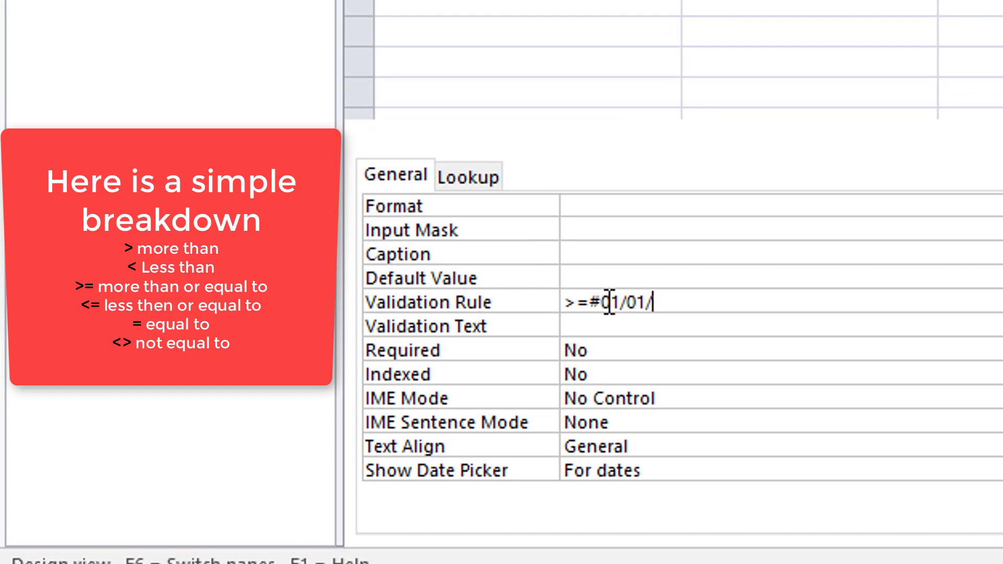
{"action": "type", "text": "1930"}
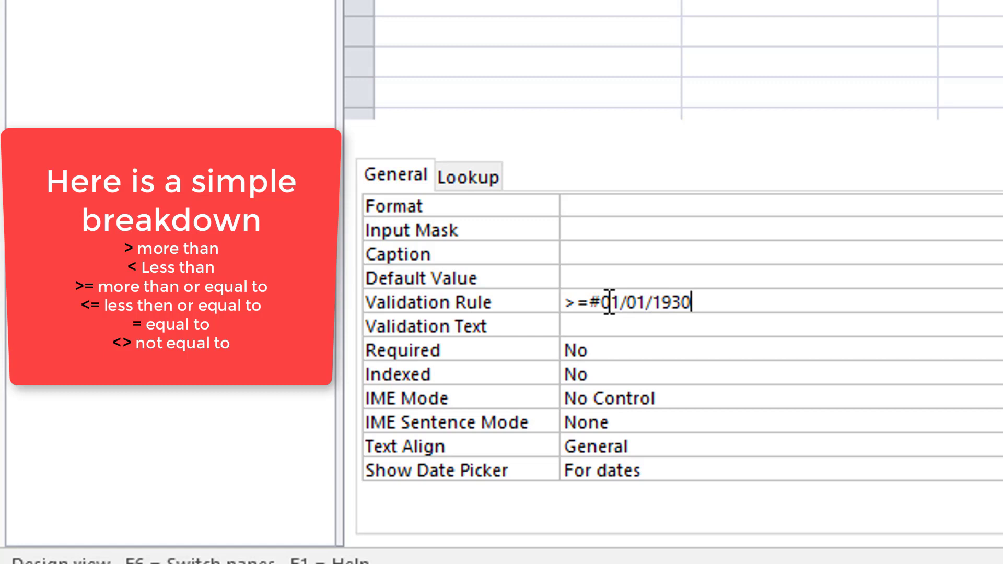
{"action": "type", "text": "#"}
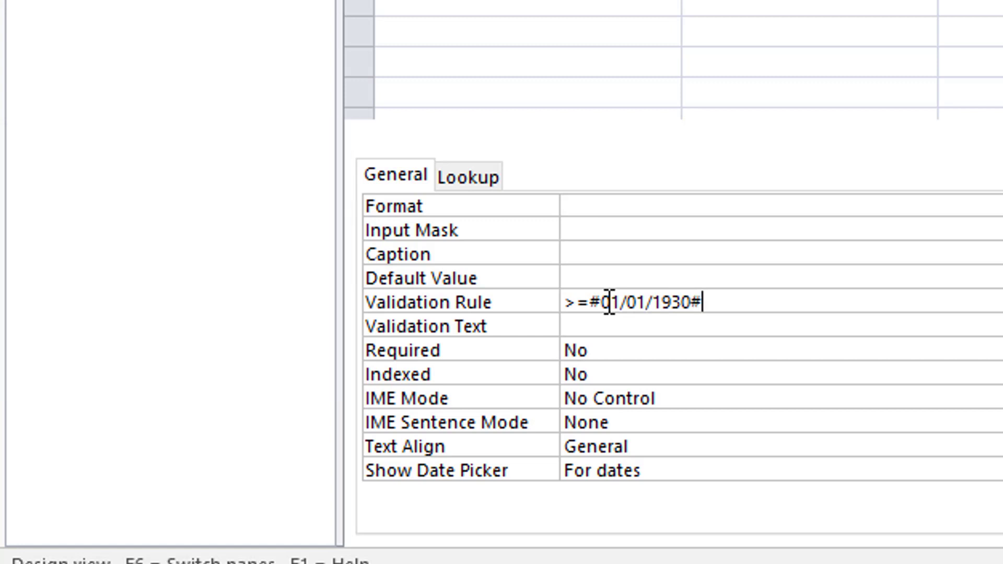
{"action": "left_click", "coordinate": [625, 327]}
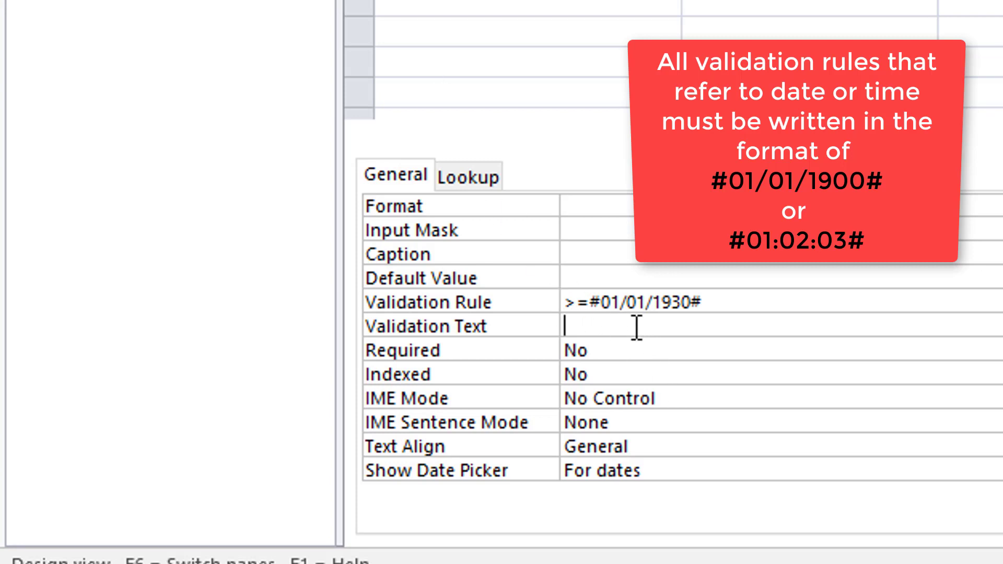
{"action": "type", "text": "You must enter a"}
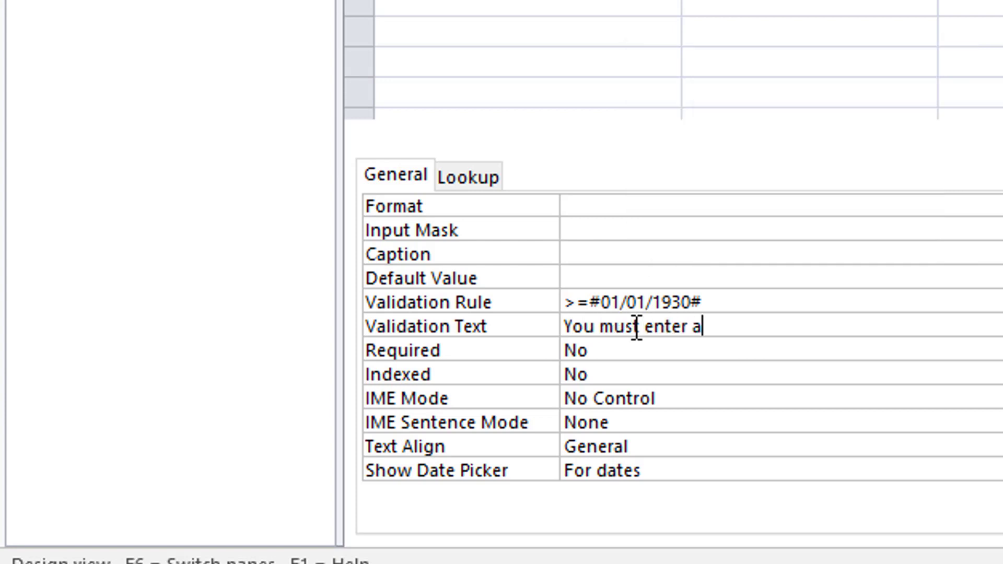
{"action": "type", "text": " date after "}
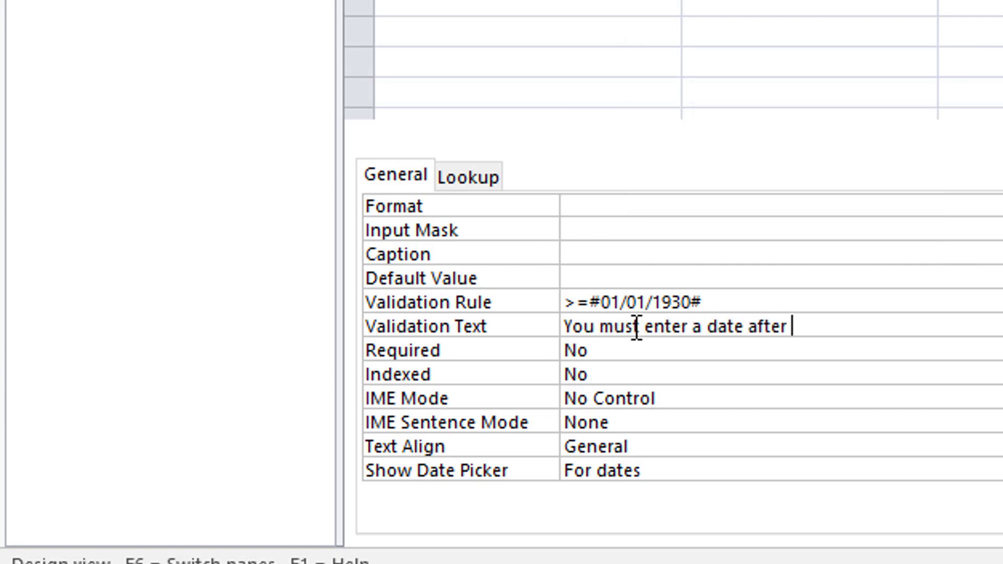
{"action": "type", "text": "1930"}
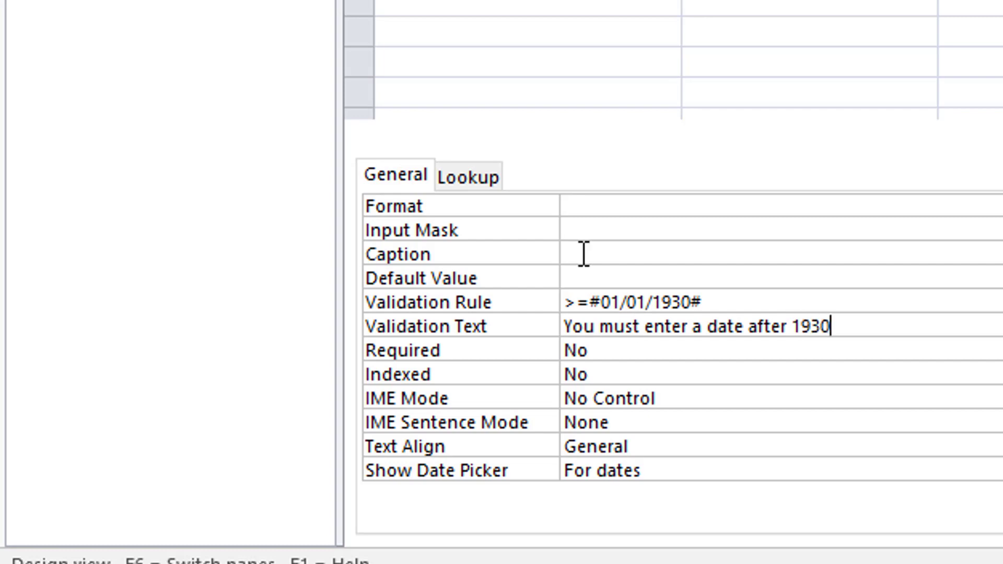
- Save the design, keeping the date rule despite existing data, and open Datasheet view
{"action": "key", "text": "ctrl+s"}
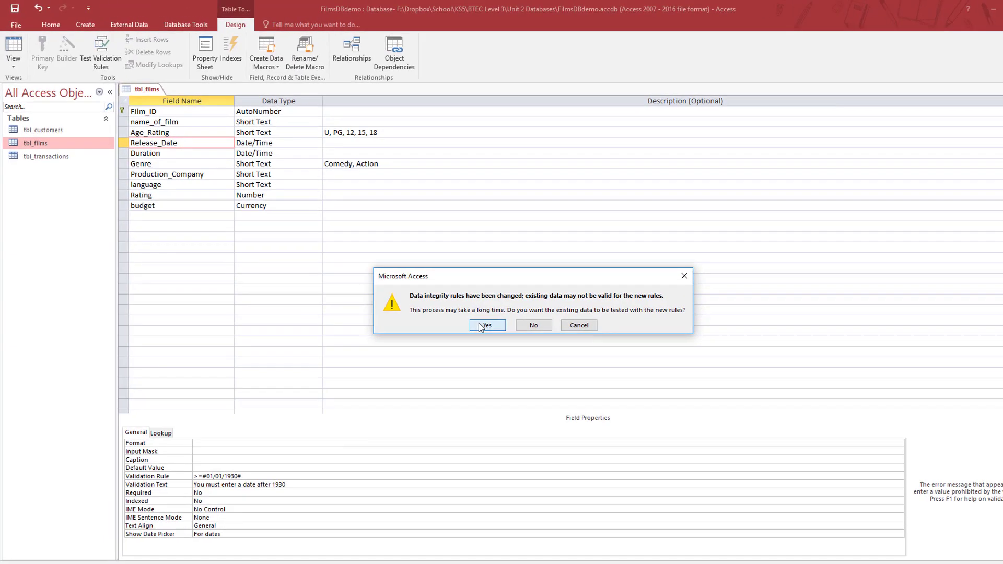
{"action": "left_click", "coordinate": [481, 326]}
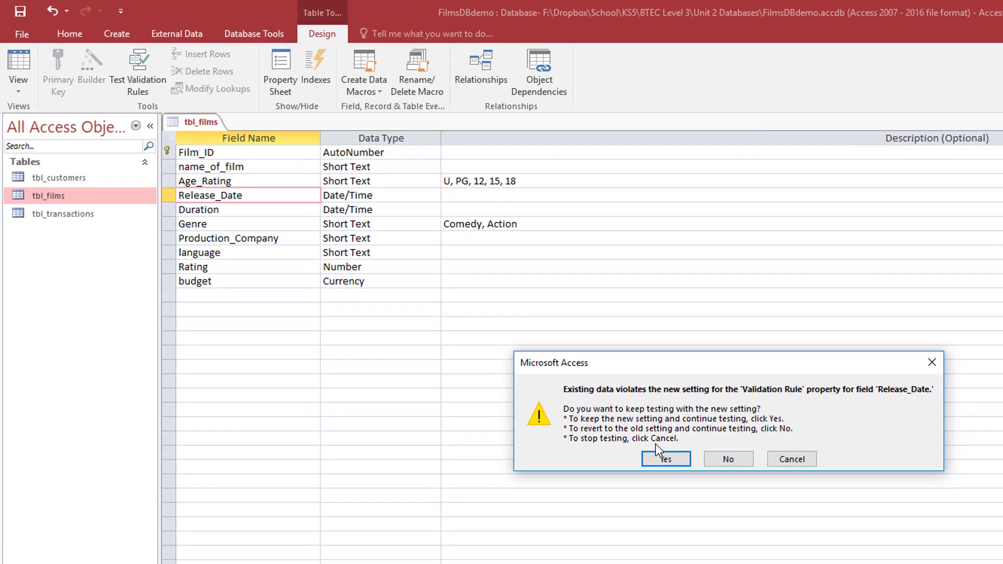
{"action": "left_click", "coordinate": [480, 337]}
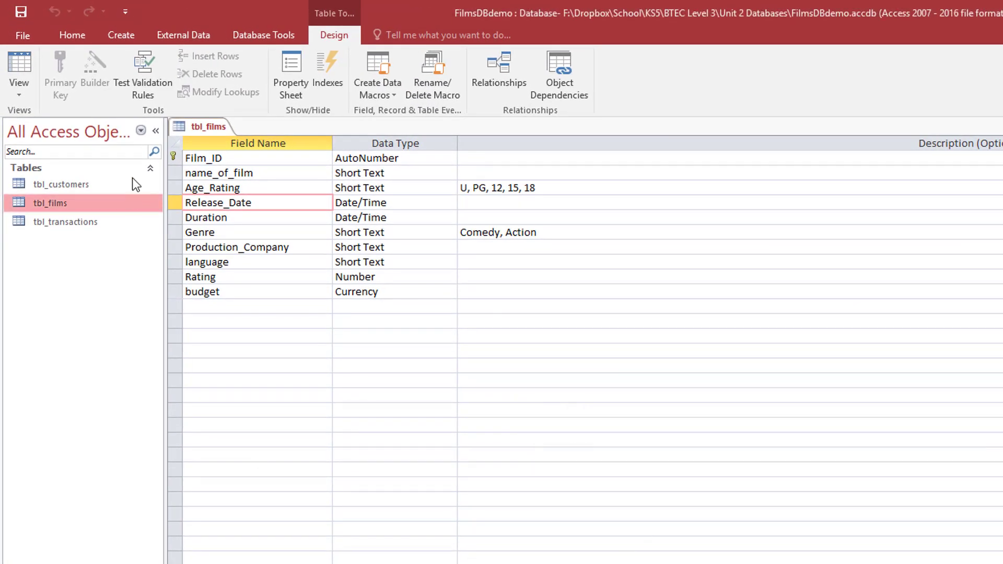
{"action": "left_click", "coordinate": [15, 77]}
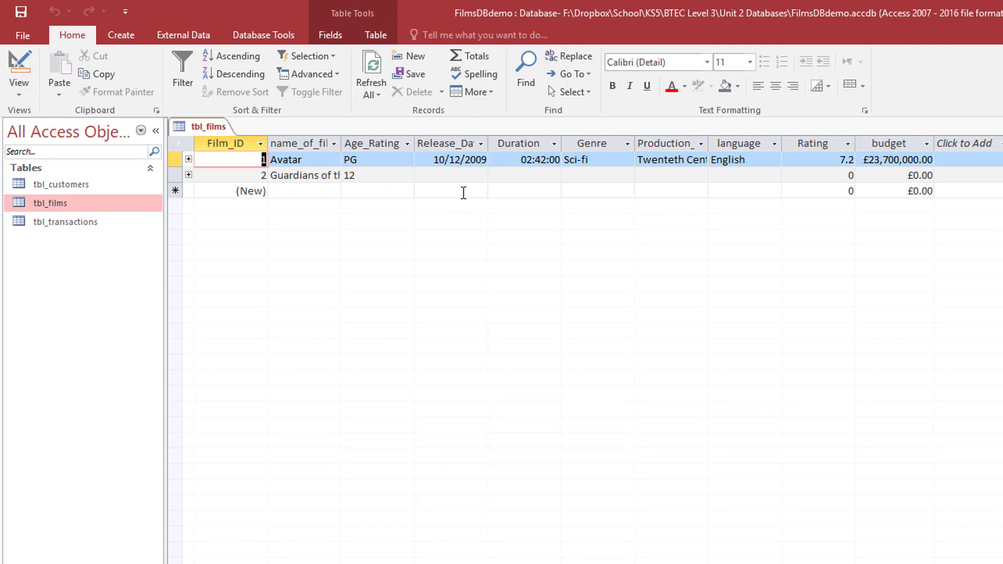
- Test Release_Date: 15/02/1929 is rejected, 15/02/1930 accepted, then clear the date
{"action": "left_click", "coordinate": [460, 178]}
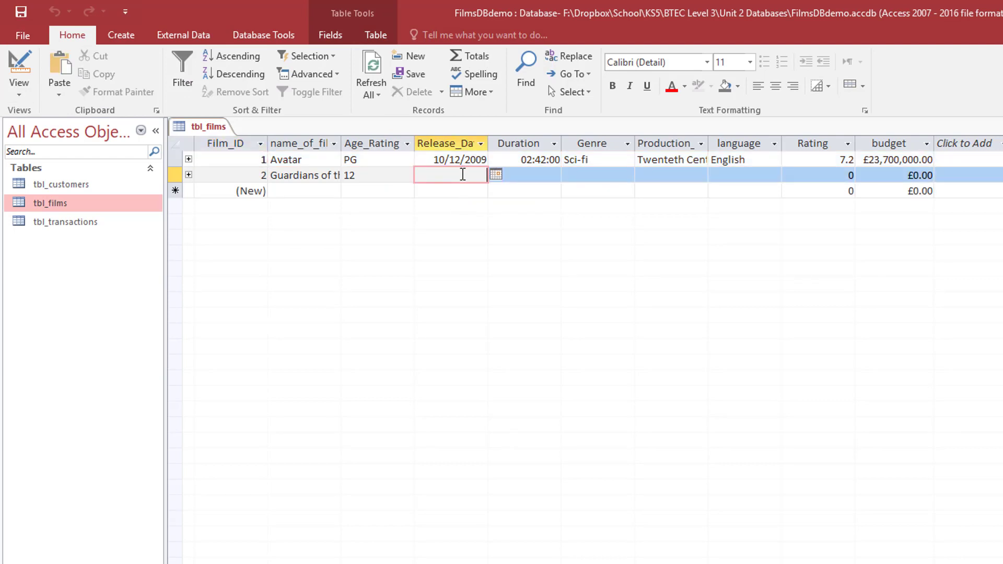
{"action": "type", "text": "15/02/1929"}
{"action": "left_click", "coordinate": [522, 174]}
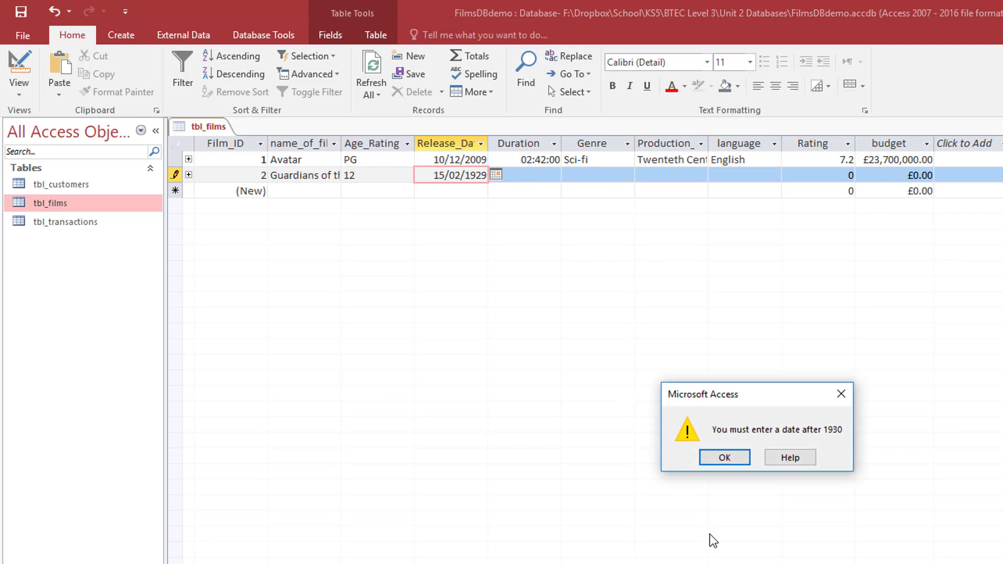
{"action": "left_click", "coordinate": [730, 462]}
{"action": "left_click_drag", "start_coordinate": [476, 175], "coordinate": [493, 176]}
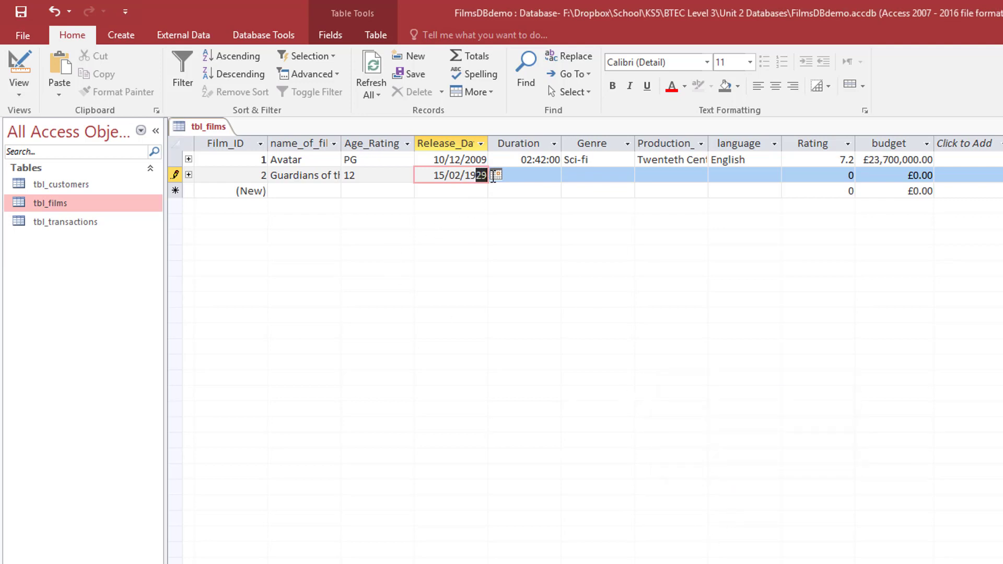
{"action": "type", "text": "30"}
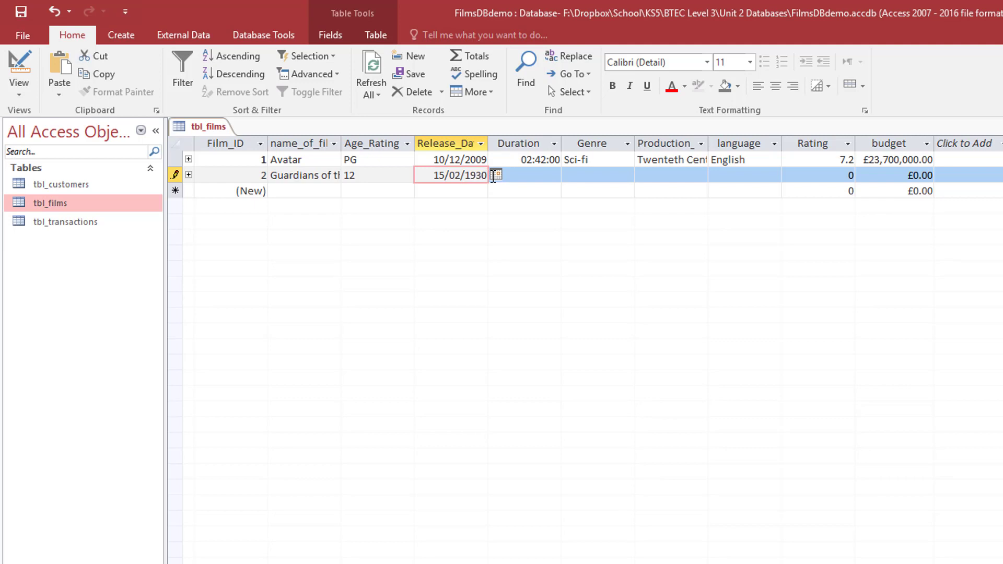
{"action": "left_click", "coordinate": [534, 176]}
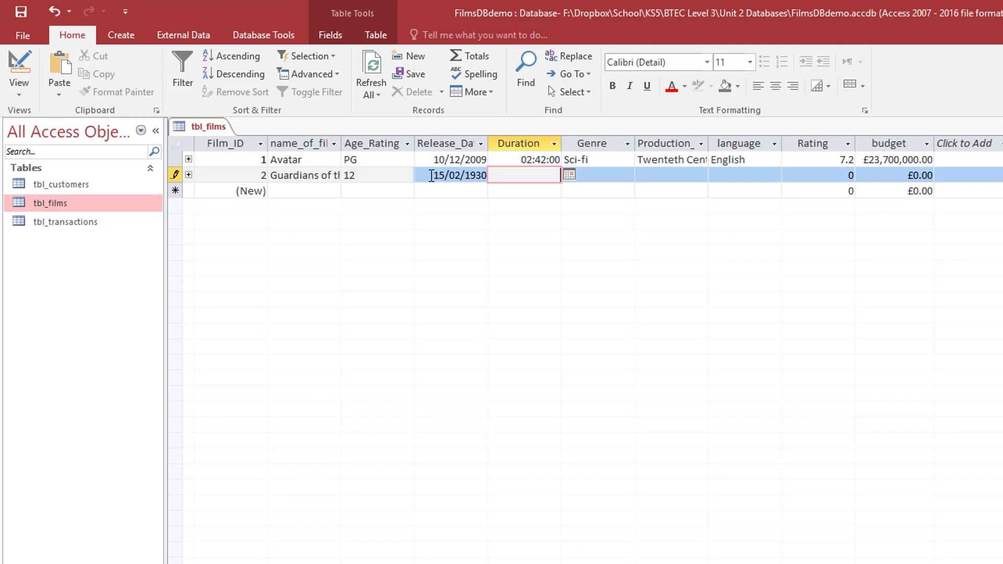
{"action": "left_click_drag", "start_coordinate": [432, 175], "coordinate": [497, 168]}
{"action": "key", "text": "BackSpace"}
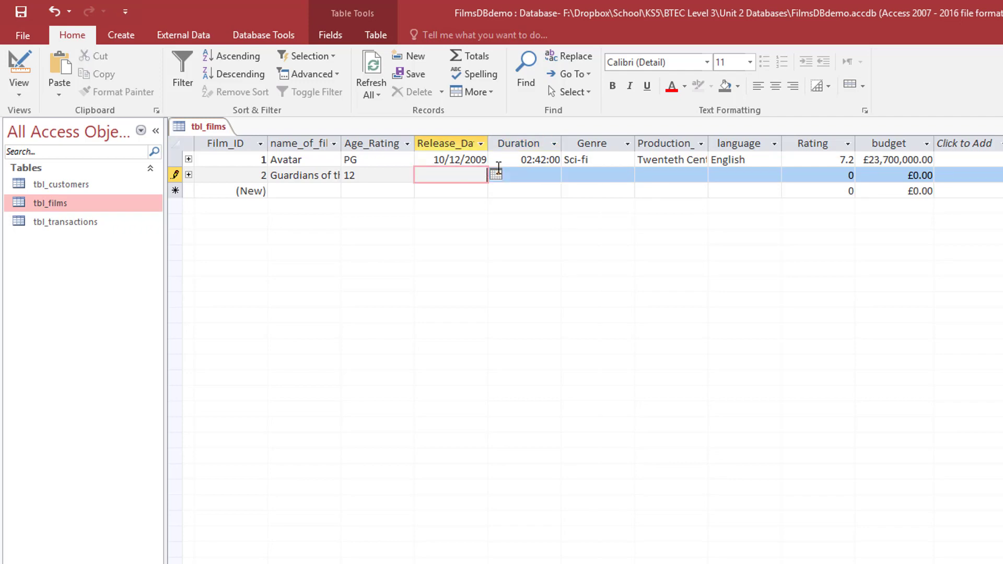
- In Design view, append AND <Now() to the Release_Date validation rule
{"action": "left_click", "coordinate": [17, 68]}
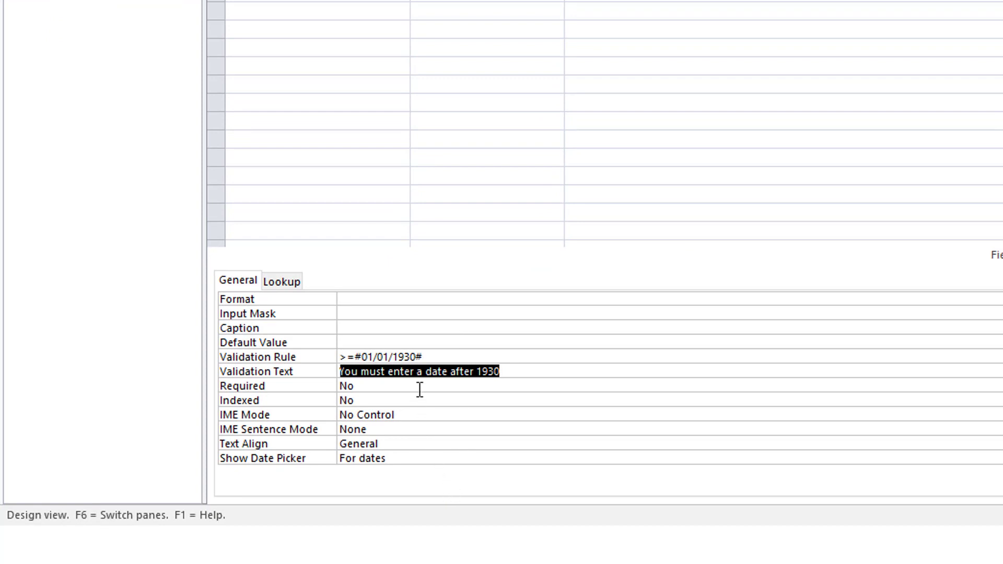
{"action": "left_click", "coordinate": [451, 357]}
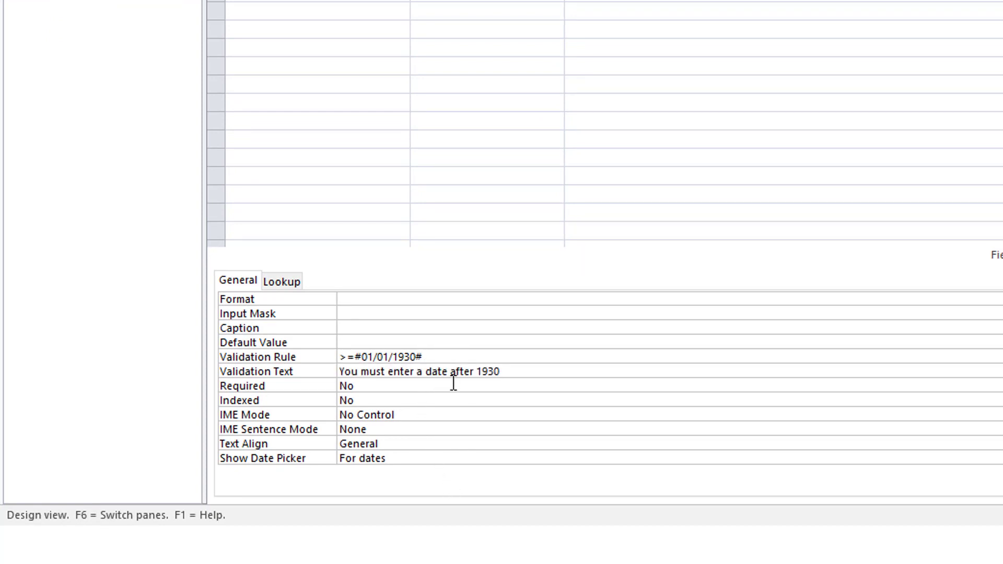
{"action": "type", "text": "AND <Now()"}
{"action": "left_click", "coordinate": [517, 374]}
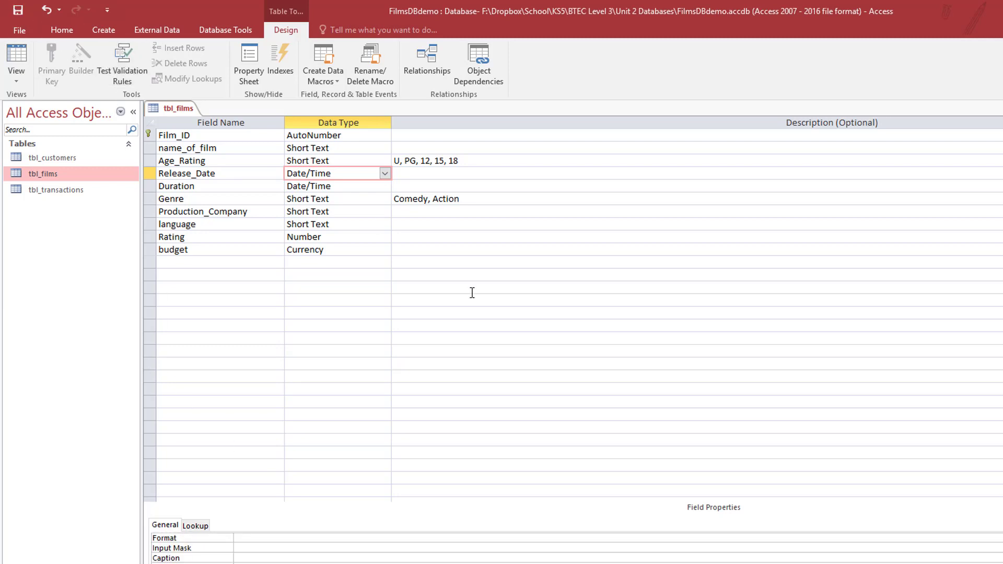
- In Datasheet view, enter 22/10/2020 as the second film's release date
{"action": "left_click", "coordinate": [13, 58]}
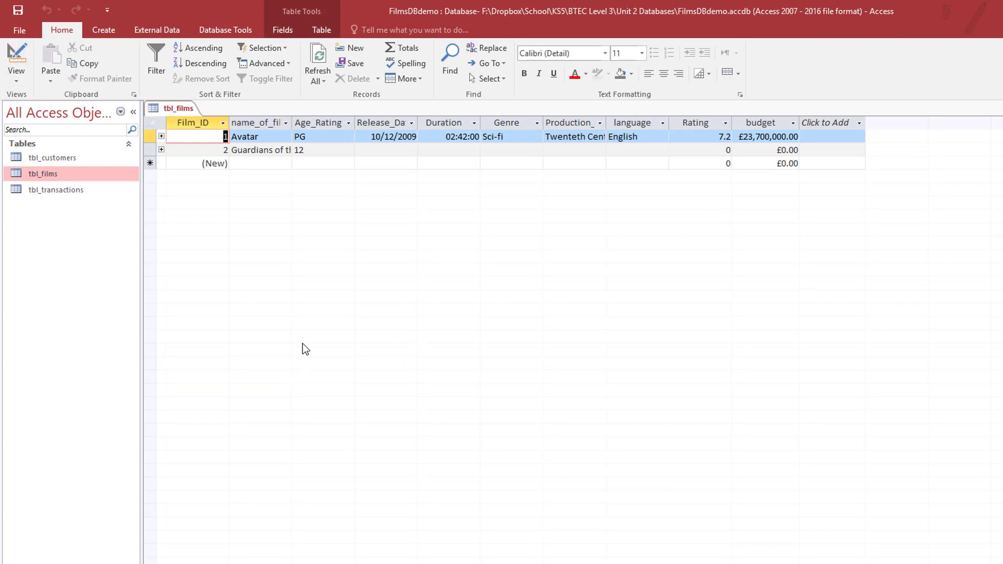
{"action": "left_click", "coordinate": [402, 150]}
{"action": "left_click", "coordinate": [426, 149]}
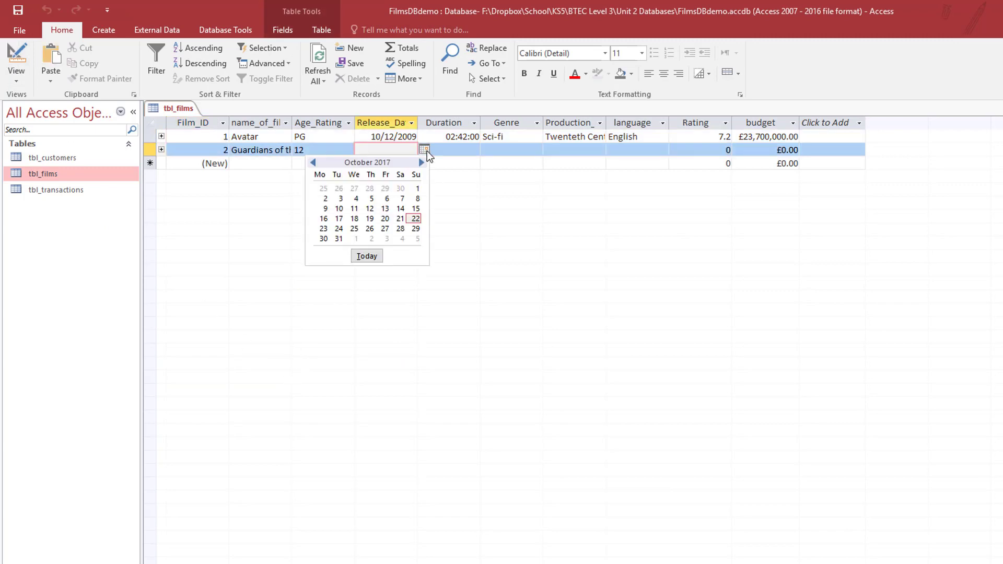
{"action": "left_click", "coordinate": [416, 218]}
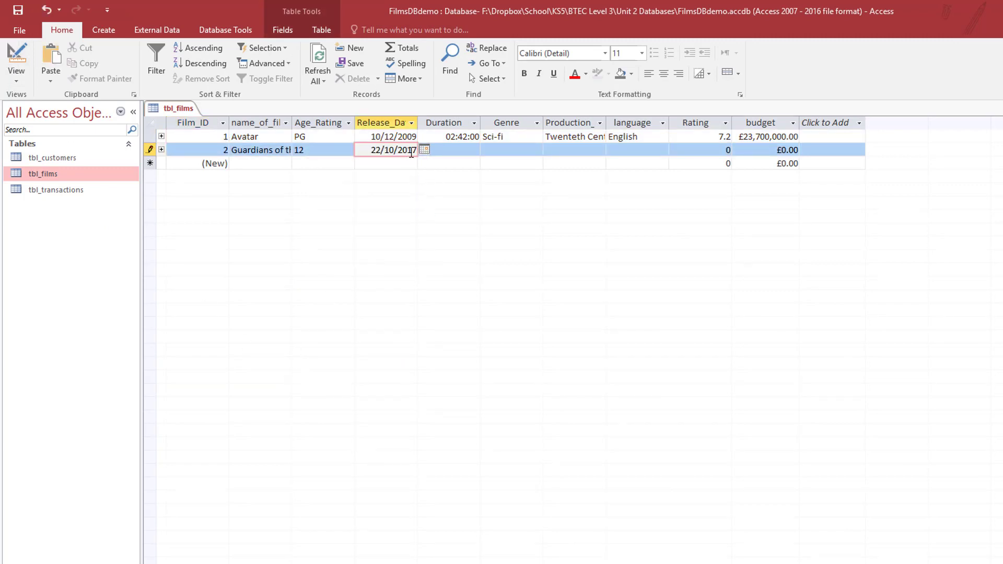
{"action": "left_click_drag", "start_coordinate": [407, 152], "coordinate": [428, 149]}
{"action": "type", "text": "20"}
{"action": "key", "text": "Return"}
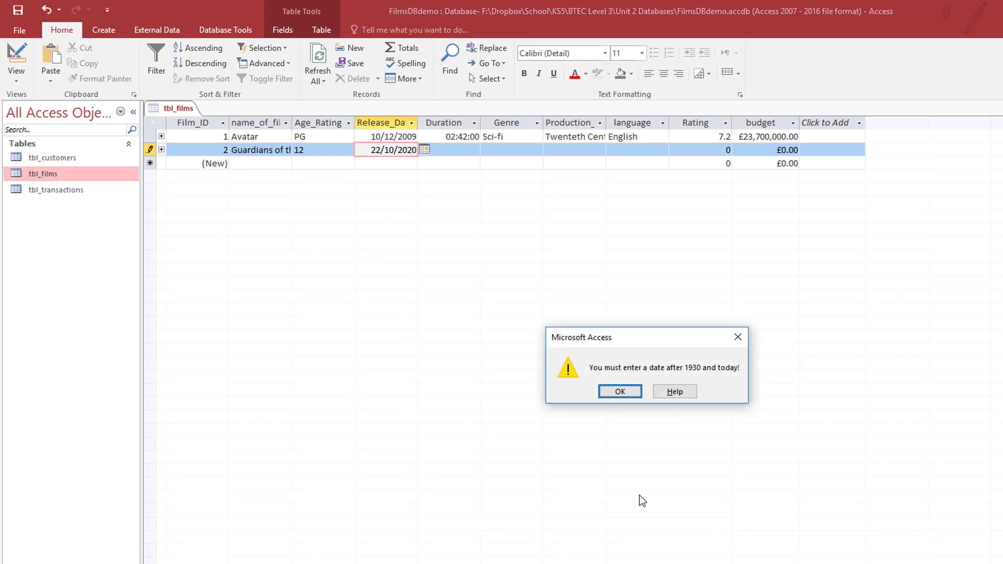
- Dismiss the future-date warnings and delete the 22/10/2020 date
{"action": "left_click", "coordinate": [621, 392]}
{"action": "left_click", "coordinate": [18, 63]}
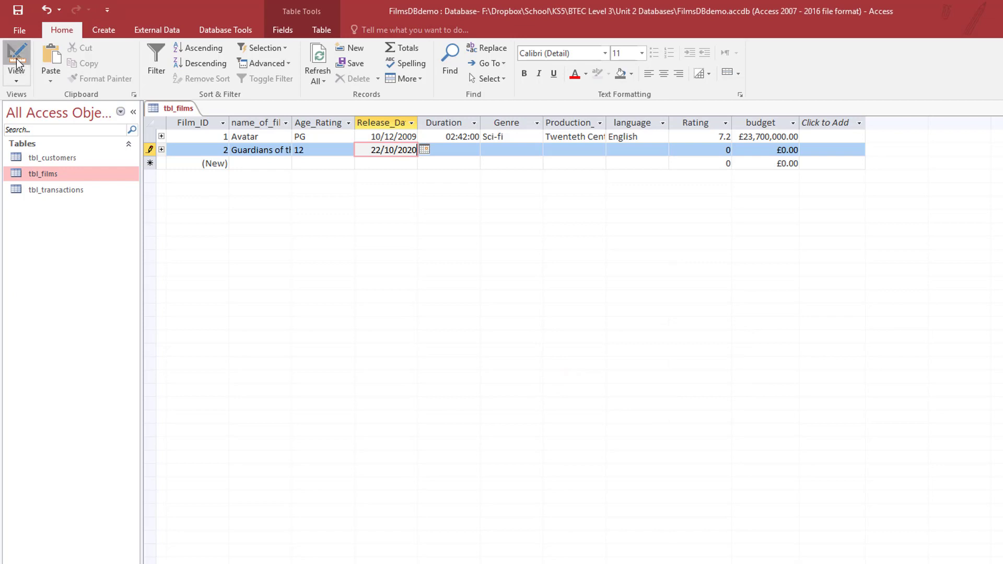
{"action": "left_click", "coordinate": [627, 392]}
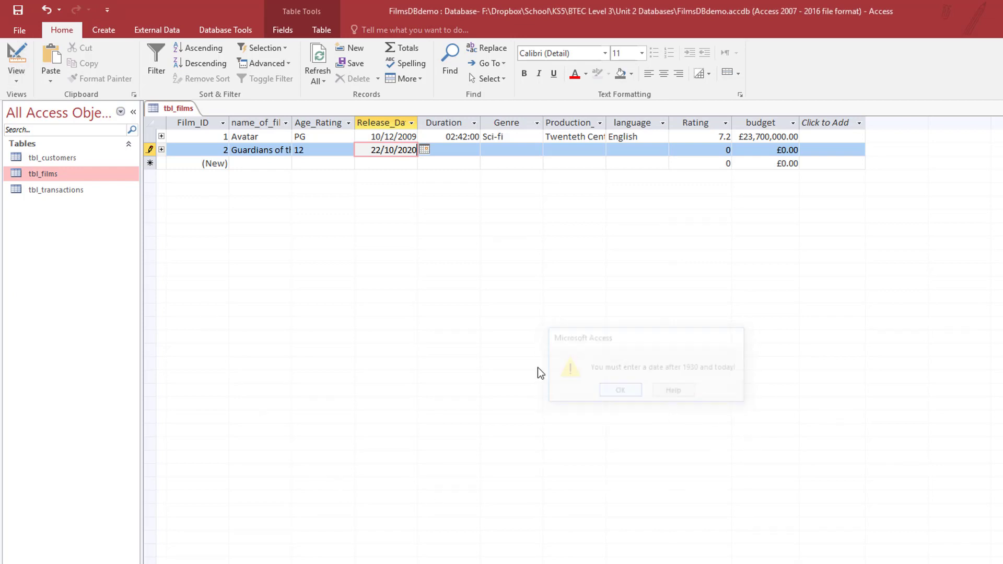
{"action": "key", "text": "BackSpace"}
{"action": "key", "text": "BackSpace"}
{"action": "key", "text": "BackSpace"}
{"action": "key", "text": "BackSpace"}
{"action": "key", "text": "BackSpace"}
{"action": "key", "text": "BackSpace"}
{"action": "key", "text": "BackSpace"}
{"action": "key", "text": "BackSpace"}
{"action": "key", "text": "BackSpace"}
{"action": "key", "text": "BackSpace"}
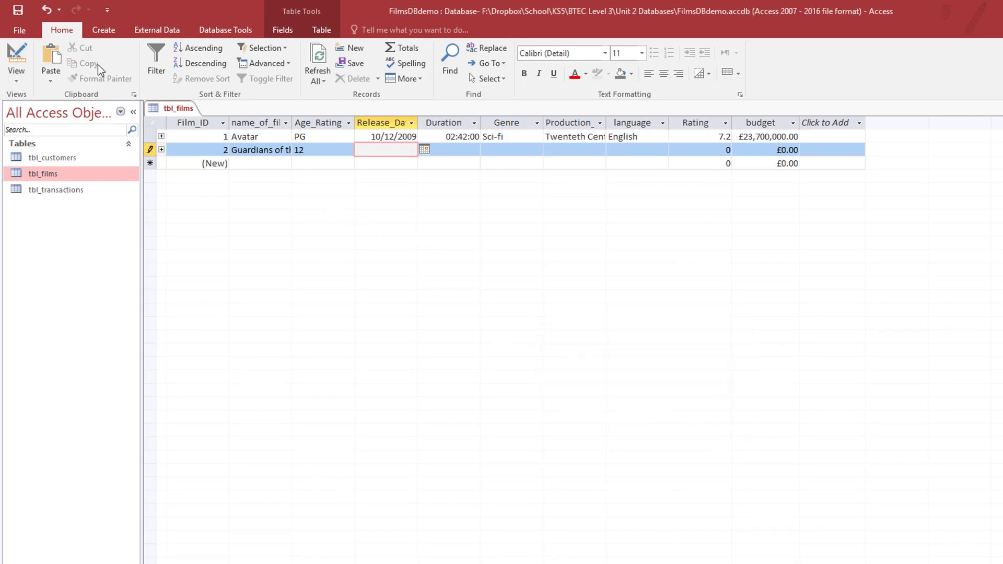
- In Design view, change the message ending 'before today!' to 'the present day!'
{"action": "left_click", "coordinate": [17, 63]}
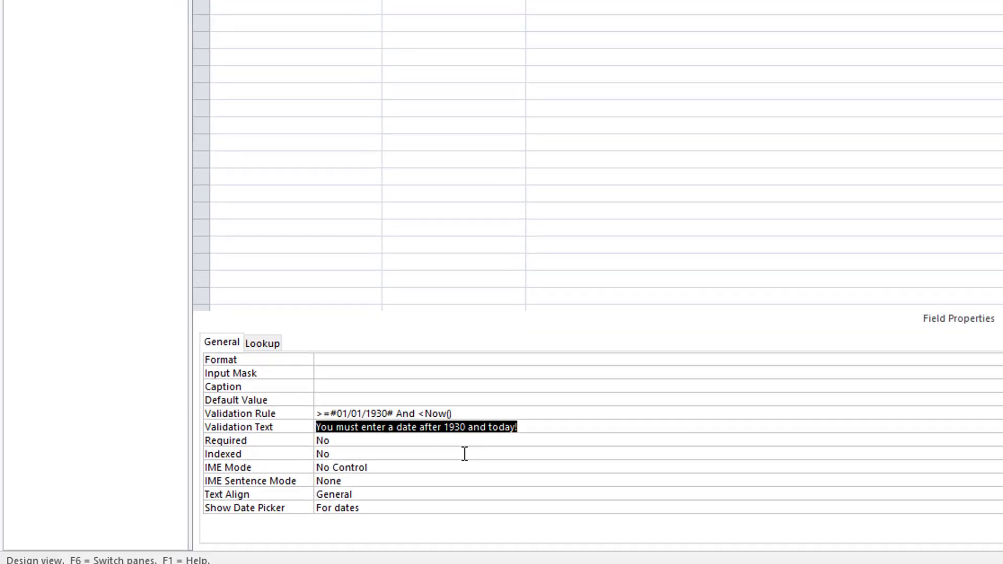
{"action": "left_click", "coordinate": [534, 370]}
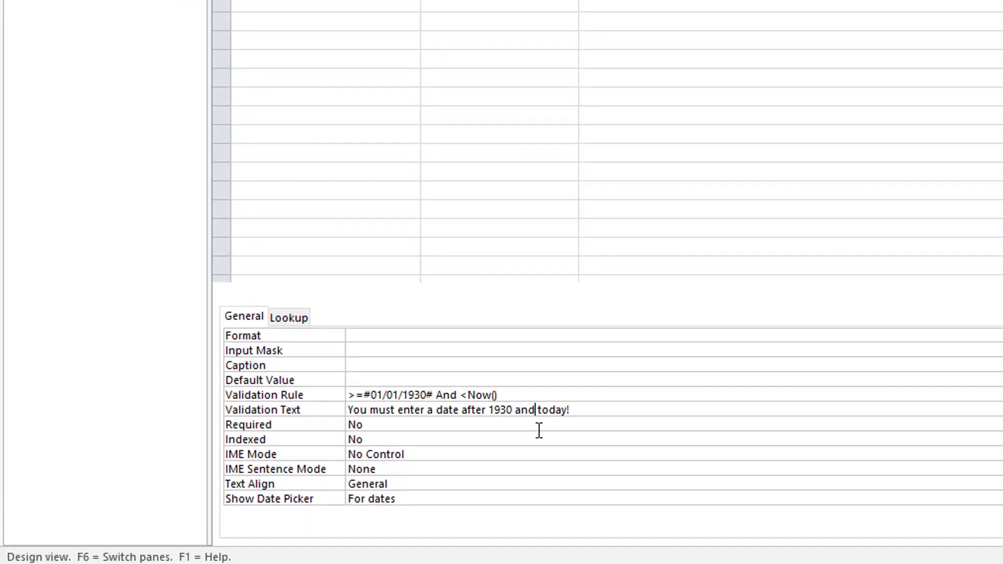
{"action": "type", "text": "before"}
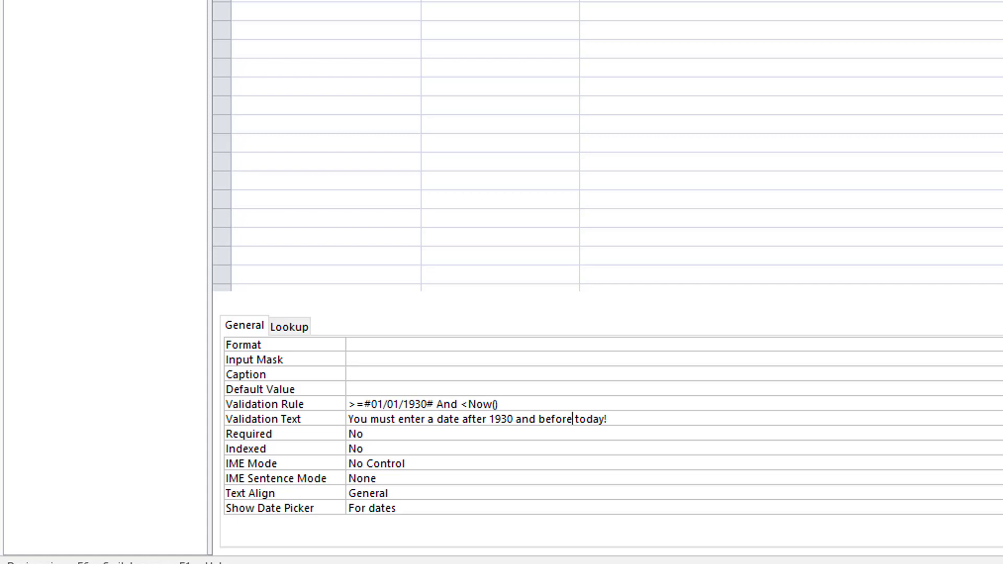
{"action": "key", "text": "Left"}
{"action": "key", "text": "Left"}
{"action": "key", "text": "Left"}
{"action": "key", "text": "Left"}
{"action": "key", "text": "Left"}
{"action": "key", "text": "Left"}
{"action": "key", "text": "Left"}
{"action": "type", "text": "the present day"}
{"action": "key", "text": "Delete"}
{"action": "key", "text": "Delete"}
{"action": "key", "text": "Delete"}
{"action": "key", "text": "Delete"}
{"action": "key", "text": "Delete"}
{"action": "key", "text": "Delete"}
{"action": "key", "text": "Delete"}
{"action": "key", "text": "Delete"}
{"action": "key", "text": "Delete"}
{"action": "key", "text": "Delete"}
{"action": "key", "text": "Delete"}
{"action": "key", "text": "Delete"}
{"action": "key", "text": "Delete"}
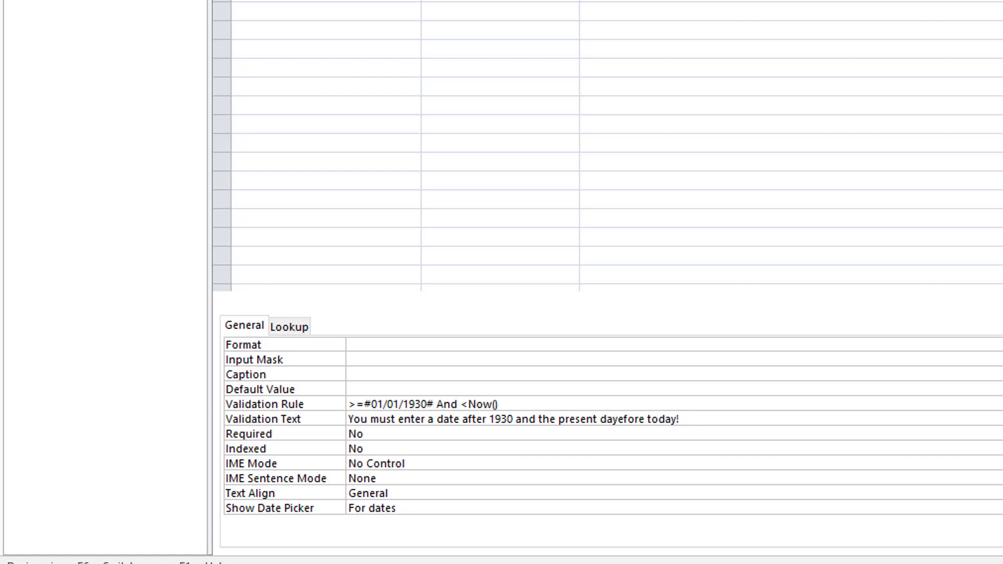
{"action": "type", "text": "!"}
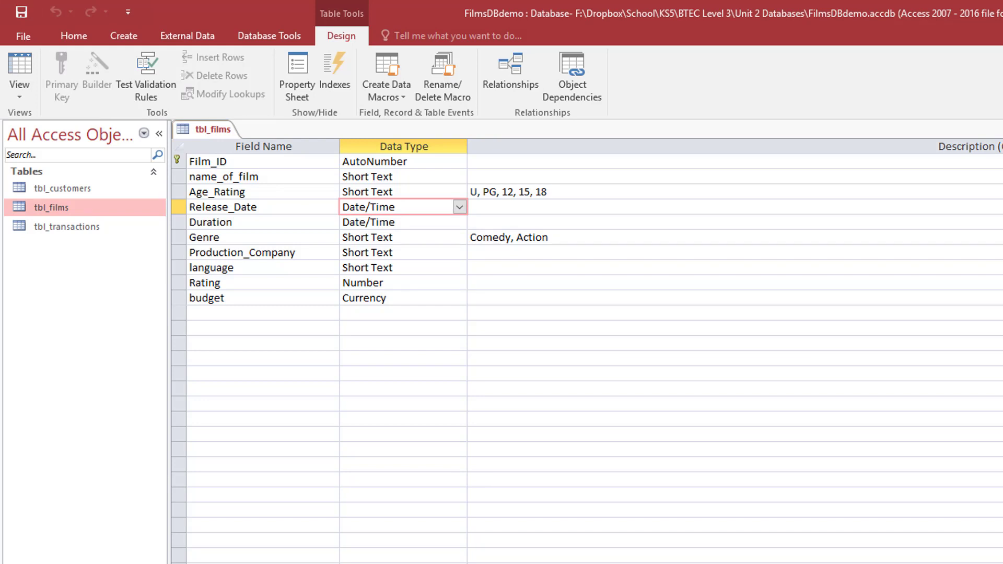
- Close tbl_films, open tbl_customers in Design view and select its DOB field
{"action": "key", "text": "ctrl+w"}
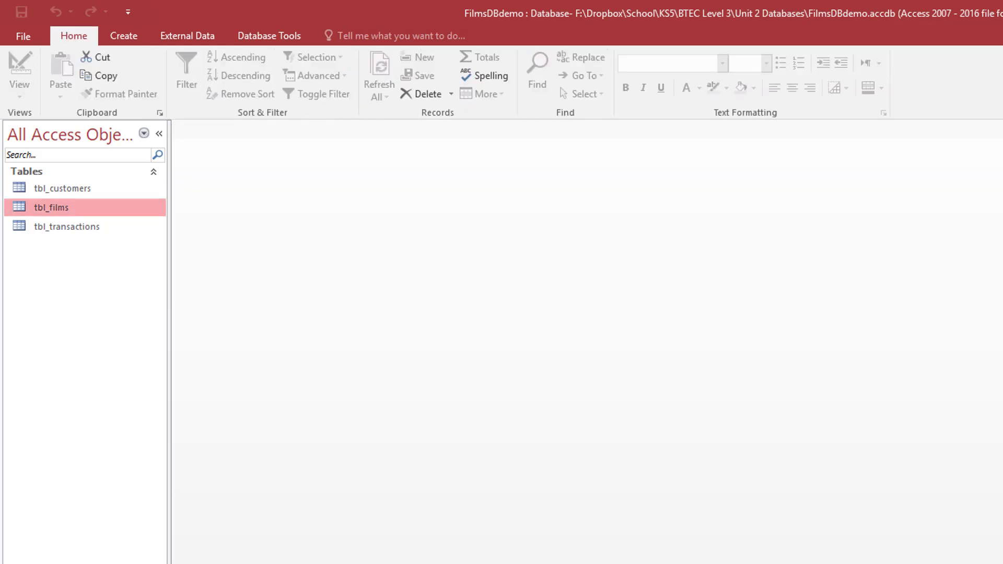
{"action": "double_click", "coordinate": [60, 192]}
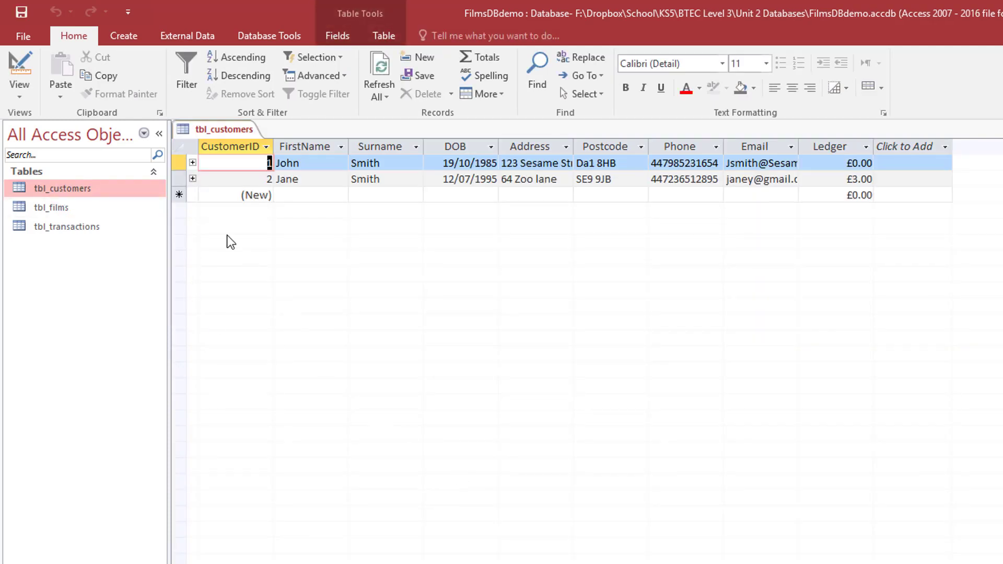
{"action": "left_click", "coordinate": [20, 71]}
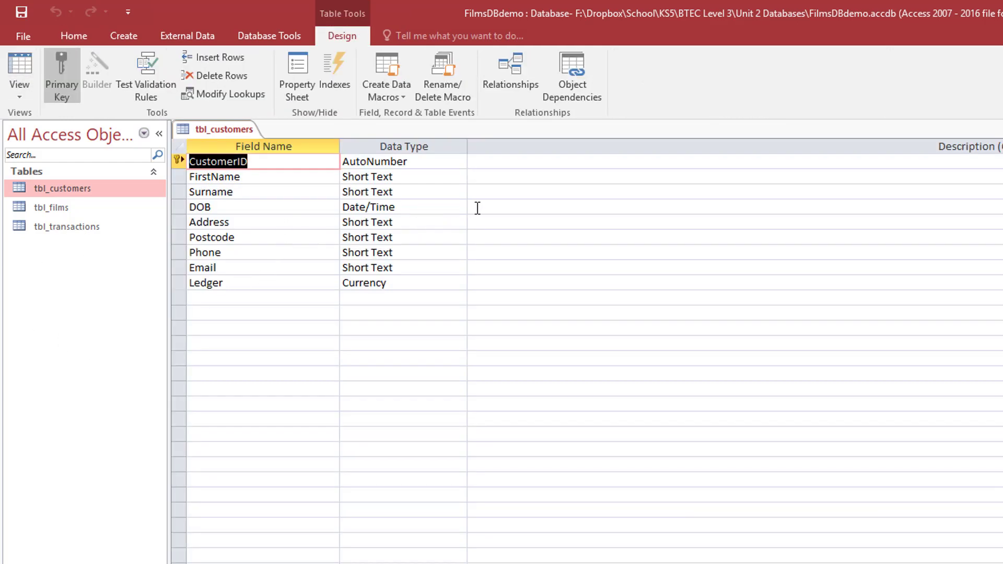
{"action": "left_click", "coordinate": [304, 210]}
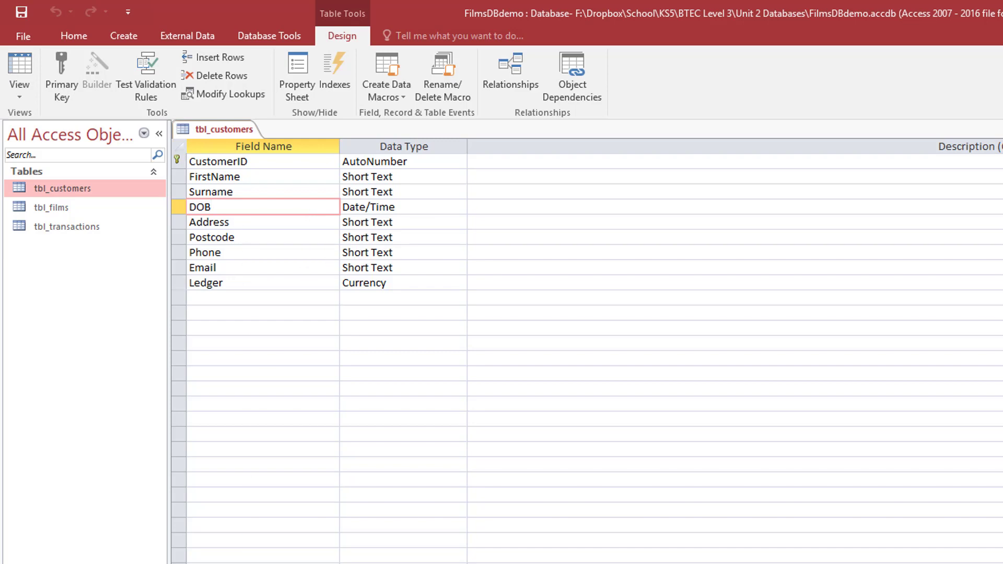
- Set DOB's validation rule to >=#01/01/1917# And <=Now() and save, applying it to existing data
{"action": "left_click", "coordinate": [369, 515]}
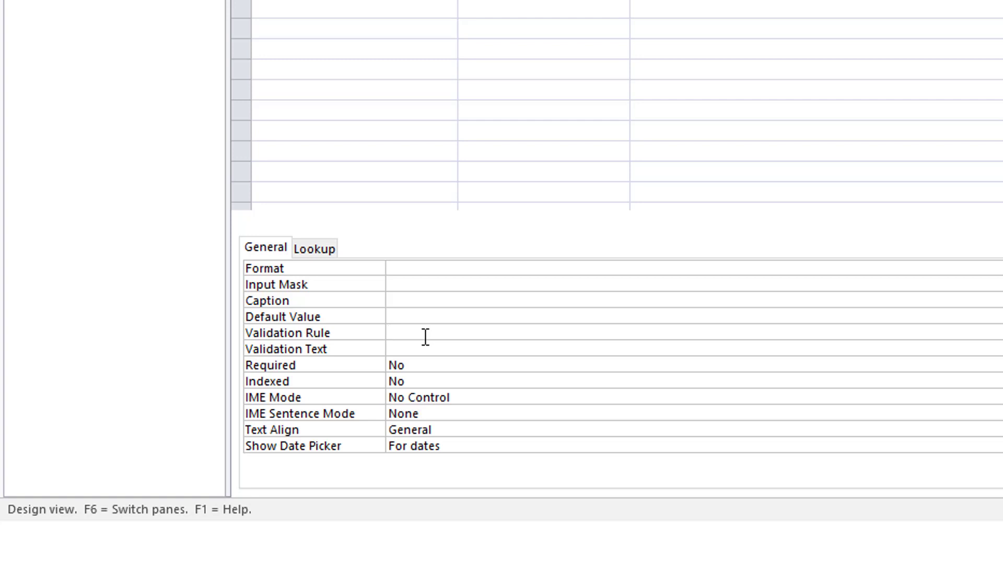
{"action": "type", "text": ">=#01/01/1917 AND "}
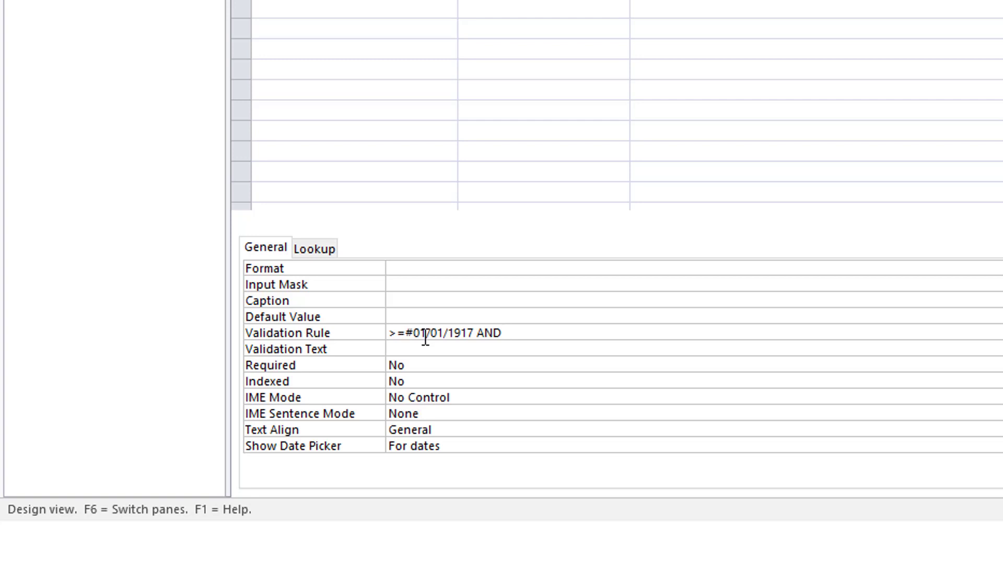
{"action": "type", "text": "now()"}
{"action": "key", "text": "Left"}
{"action": "key", "text": "Left"}
{"action": "key", "text": "Left"}
{"action": "key", "text": "Left"}
{"action": "key", "text": "Left"}
{"action": "type", "text": "<"}
{"action": "left_click", "coordinate": [434, 347]}
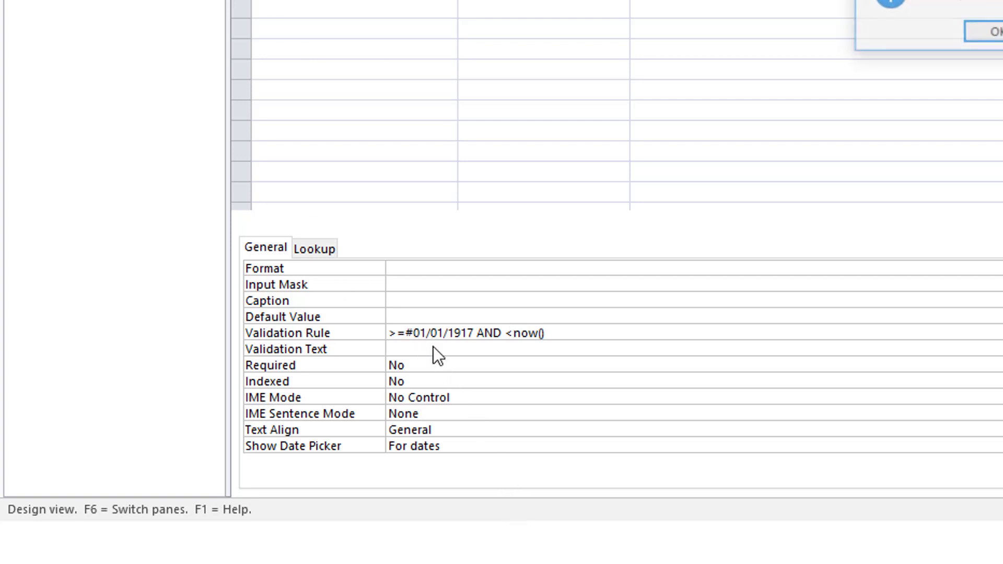
{"action": "left_click", "coordinate": [994, 35]}
{"action": "type", "text": "="}
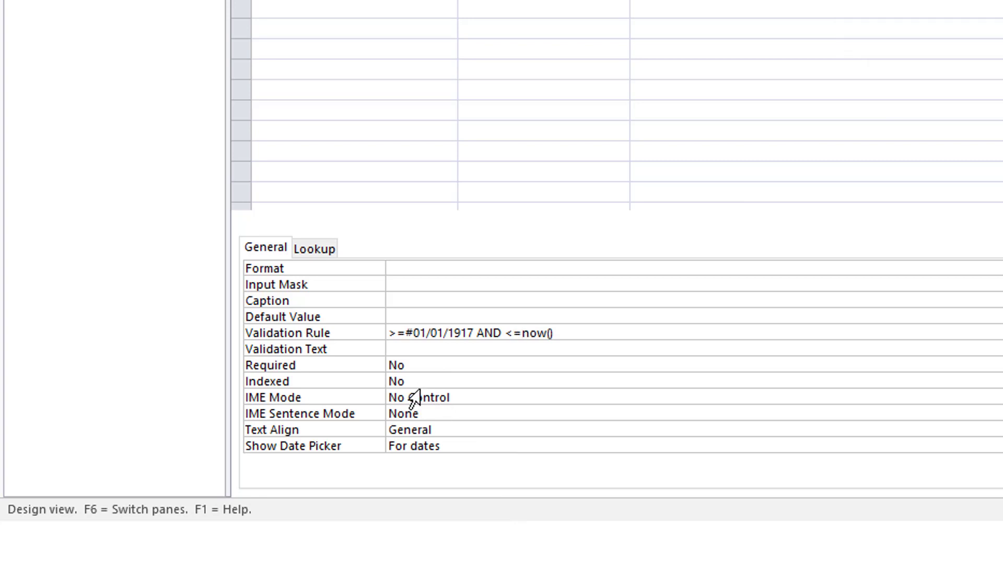
{"action": "left_click", "coordinate": [474, 334]}
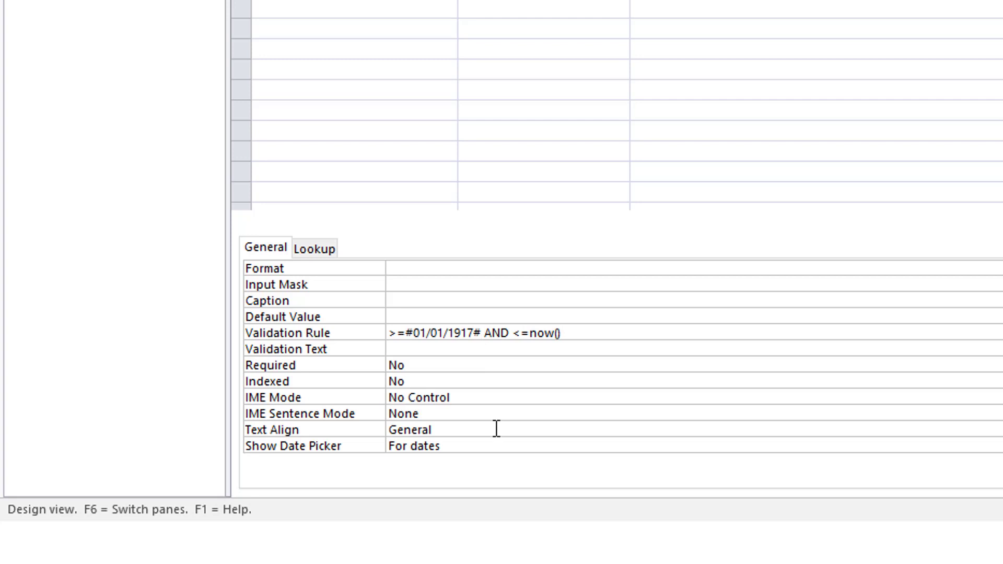
{"action": "key", "text": "ctrl+s"}
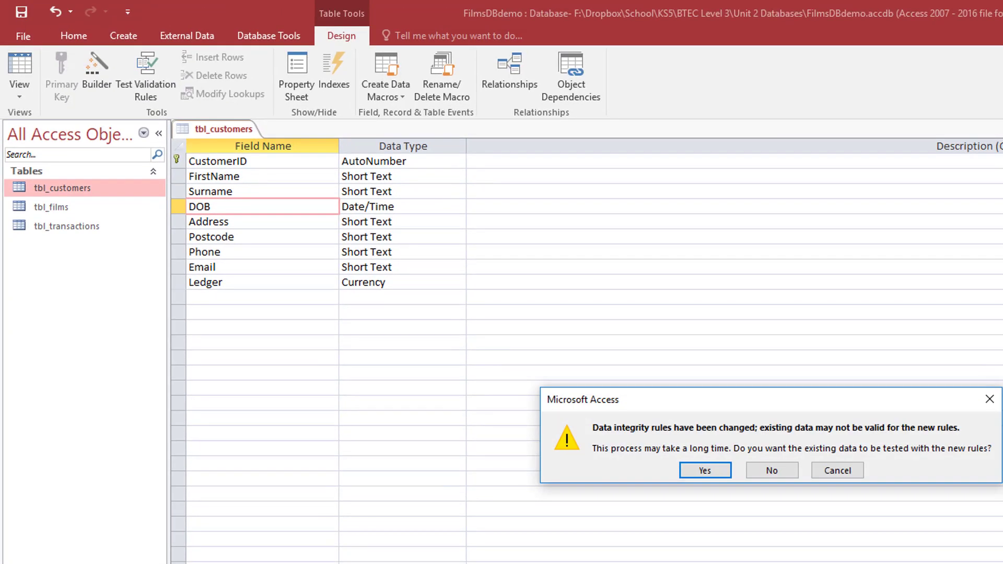
{"action": "left_click", "coordinate": [702, 471]}
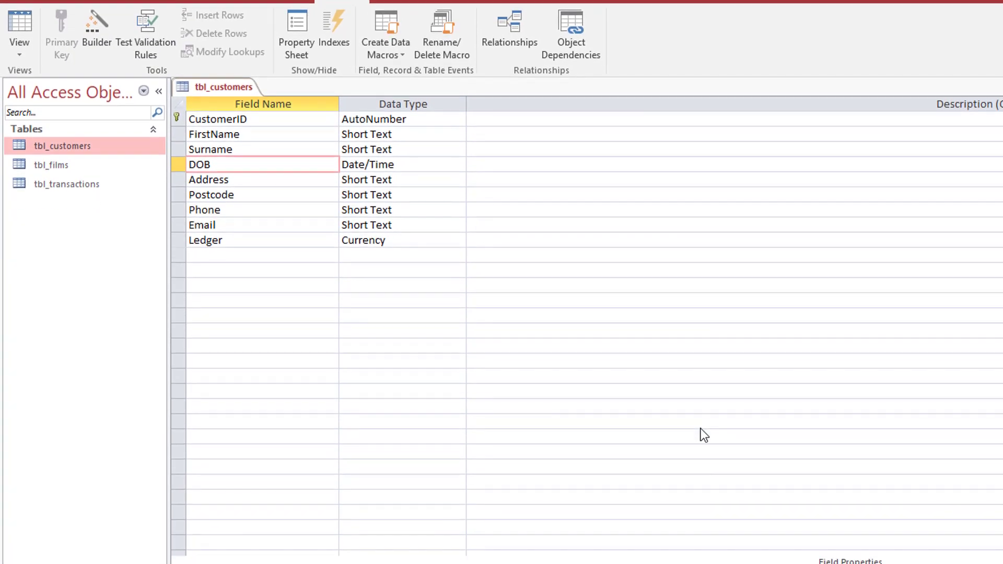
- Give DOB validation text saying customers' date of birth must be between 1917 and today
{"action": "left_click", "coordinate": [323, 405]}
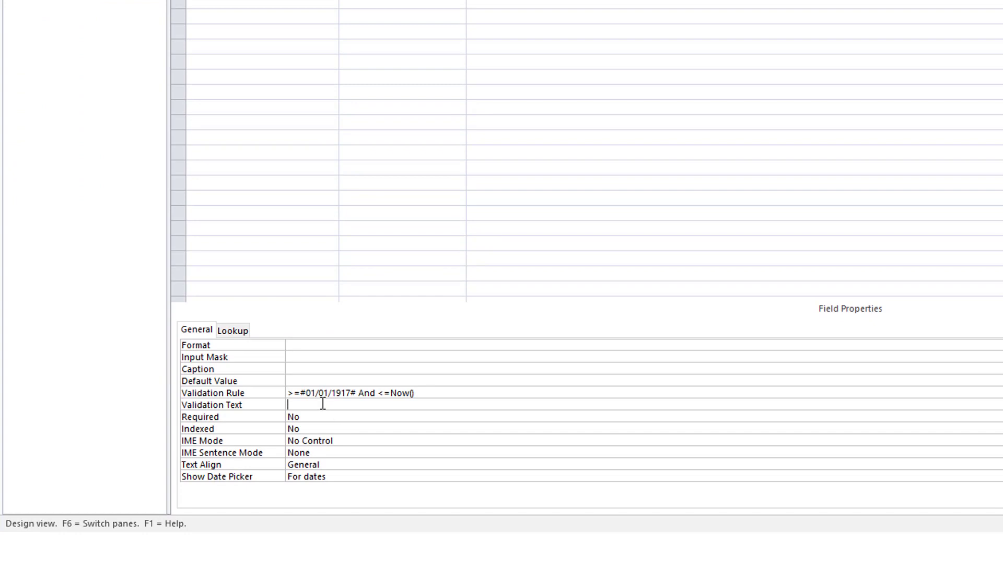
{"action": "type", "text": "All customers must be"}
{"action": "type", "text": "between"}
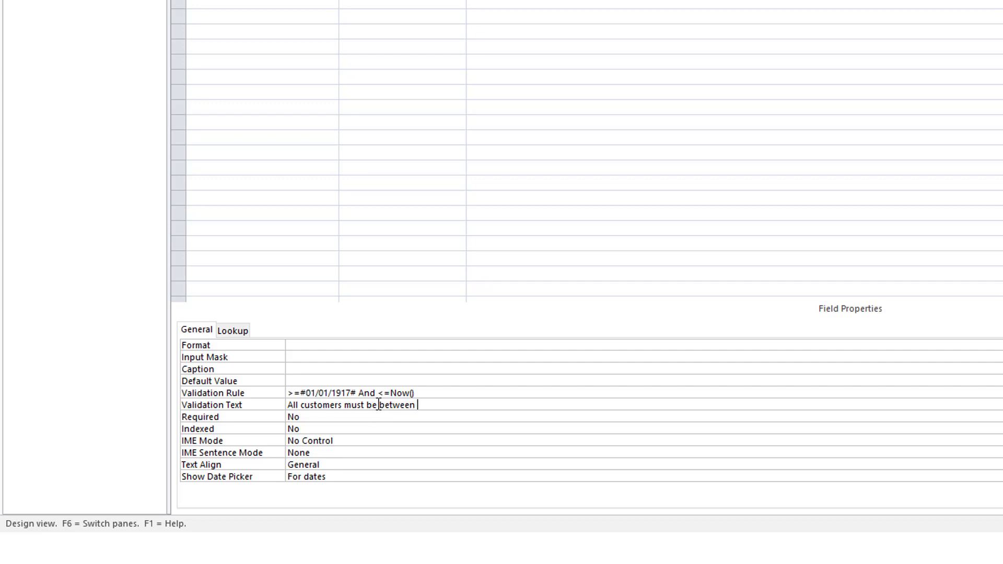
{"action": "left_click", "coordinate": [342, 406]}
{"action": "type", "text": "' date of birth"}
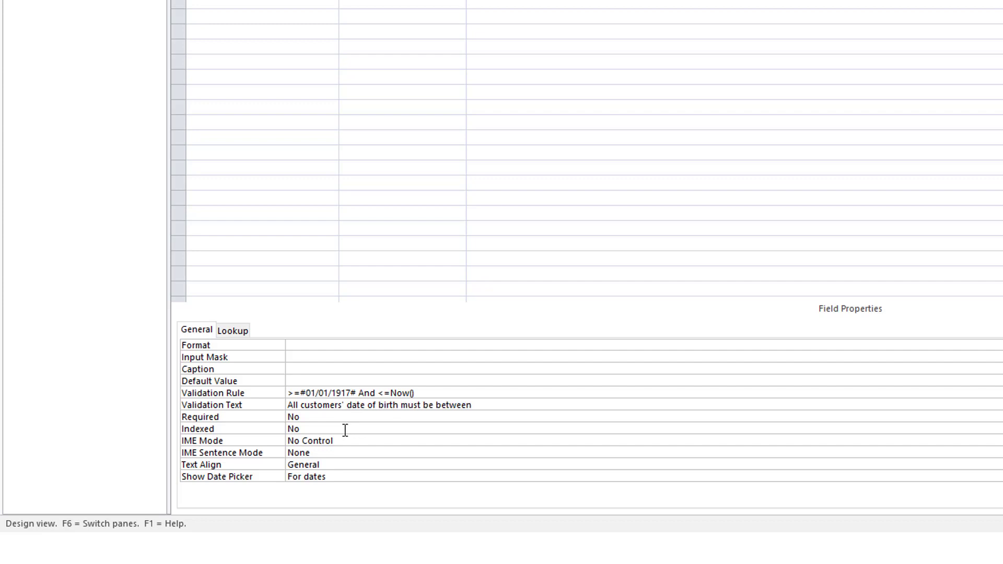
{"action": "key", "text": "End"}
{"action": "type", "text": "1917 and today"}
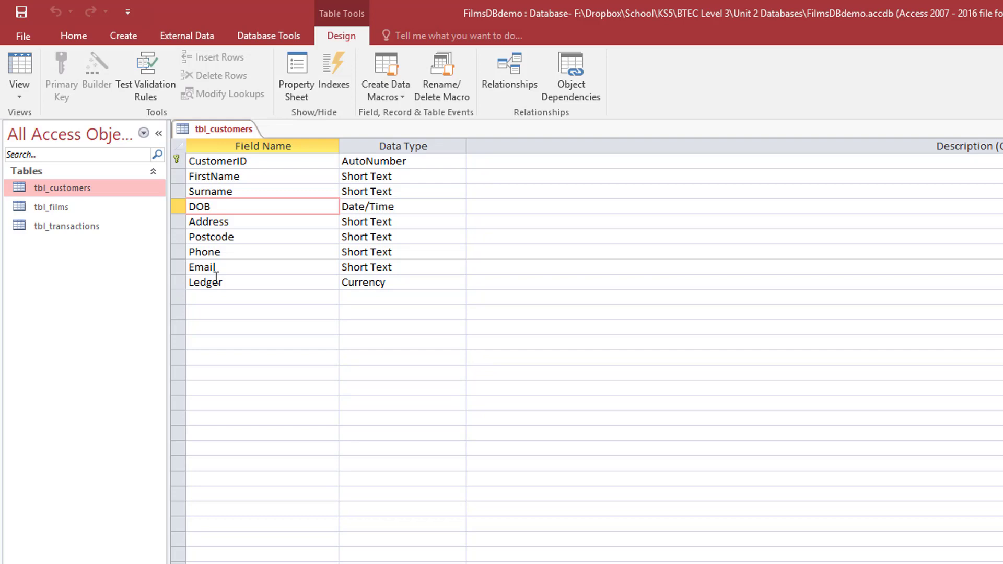
{"action": "left_click", "coordinate": [251, 253]}
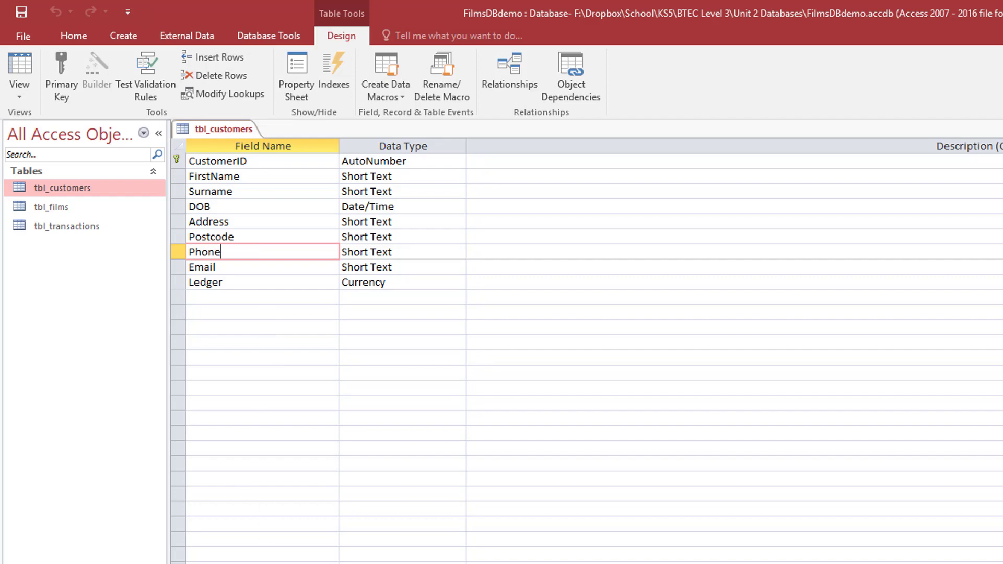
{"action": "left_click", "coordinate": [373, 496]}
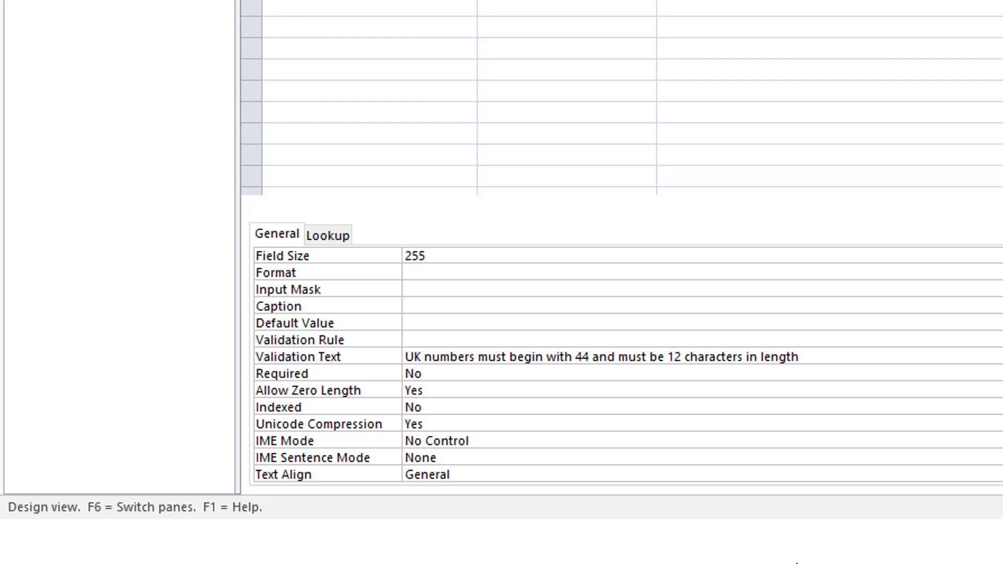
{"action": "left_click", "coordinate": [422, 290]}
{"action": "type", "text": "\"44\""}
{"action": "type", "text": "0000000000"}
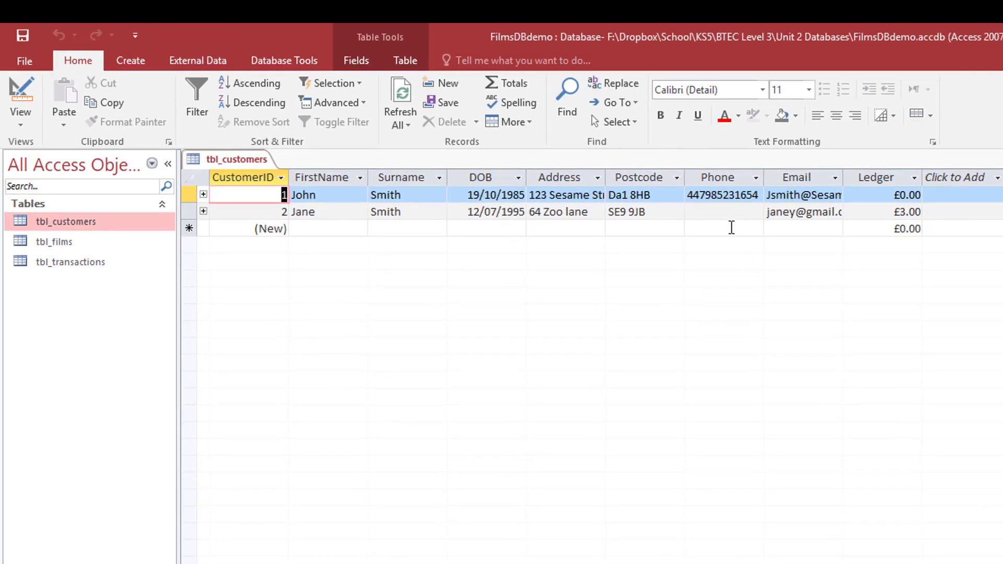
{"action": "left_click", "coordinate": [722, 211]}
{"action": "key", "text": "Left"}
{"action": "key", "text": "Left"}
{"action": "key", "text": "Left"}
{"action": "key", "text": "Left"}
{"action": "key", "text": "Right"}
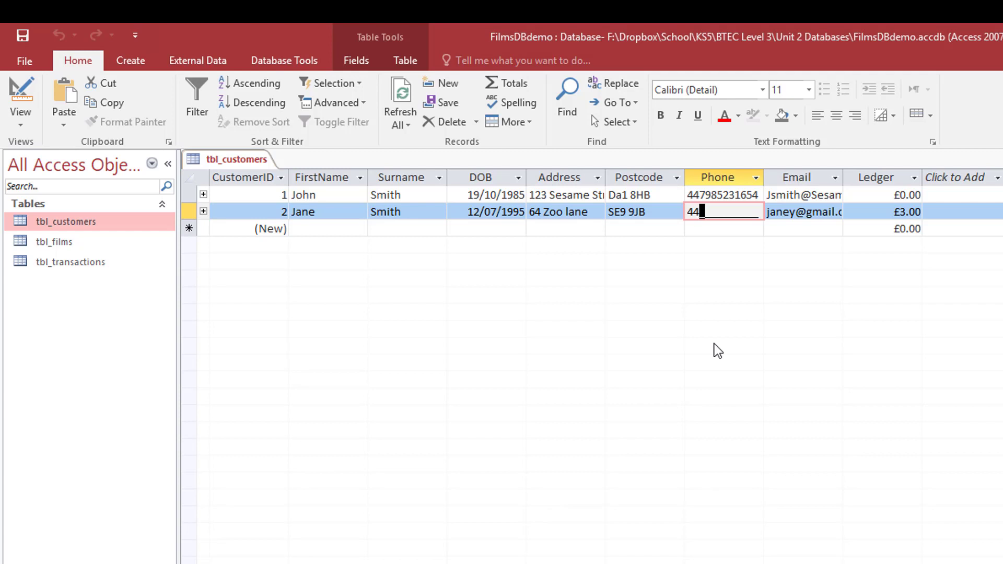
{"action": "type", "text": "78945"}
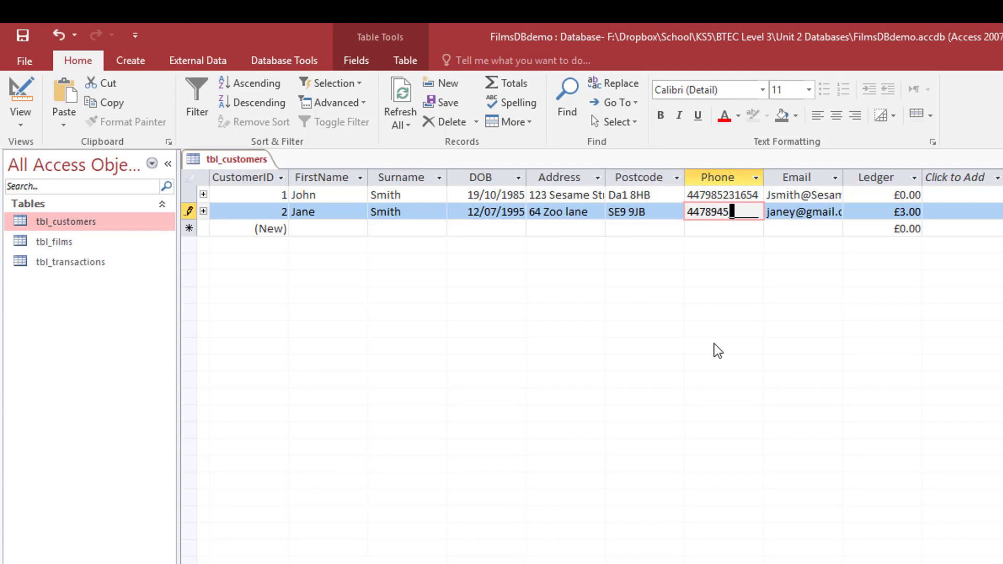
{"action": "type", "text": "63158"}
{"action": "left_click", "coordinate": [721, 229]}
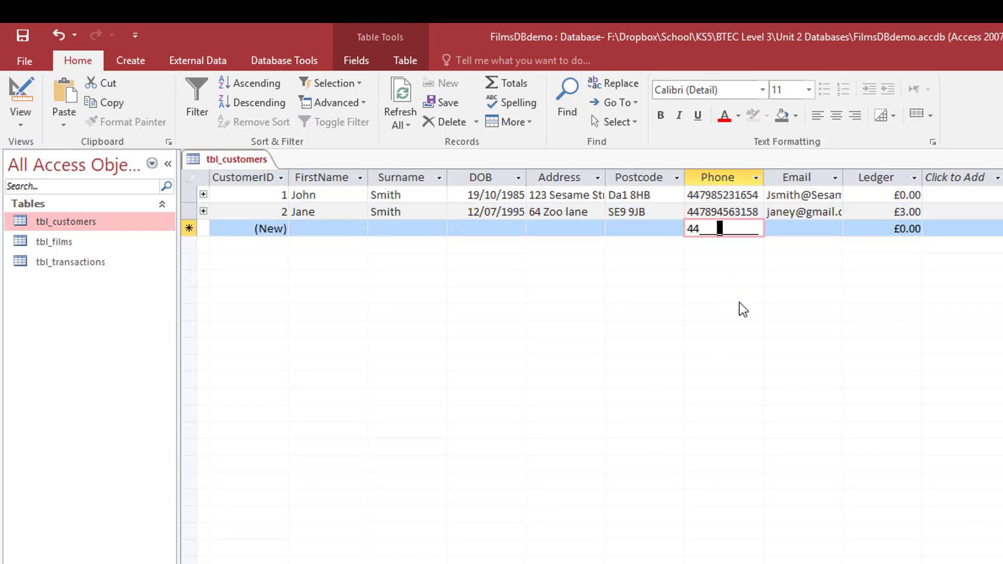
{"action": "left_click", "coordinate": [725, 214]}
{"action": "left_click_drag", "start_coordinate": [706, 213], "coordinate": [769, 214]}
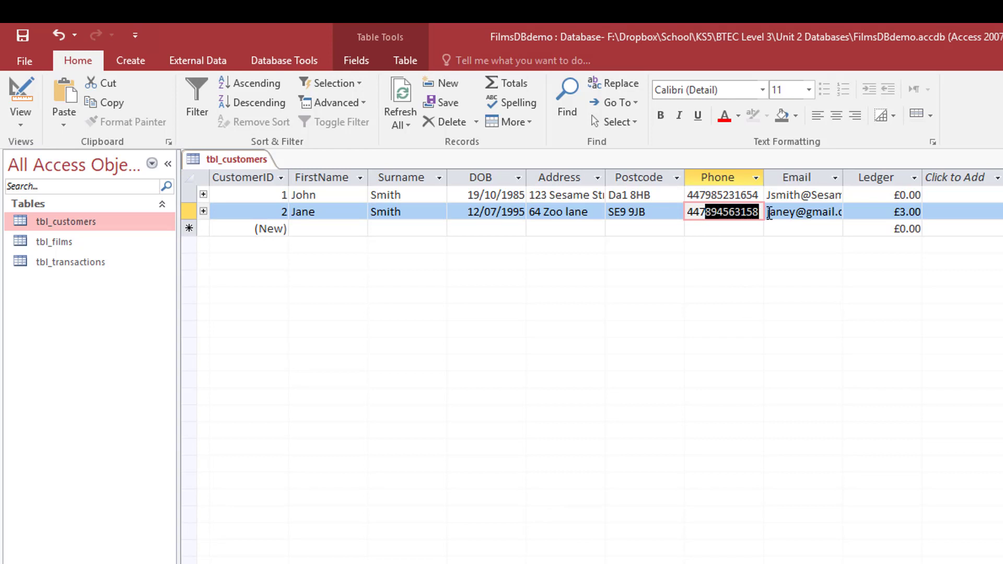
{"action": "key", "text": "Delete"}
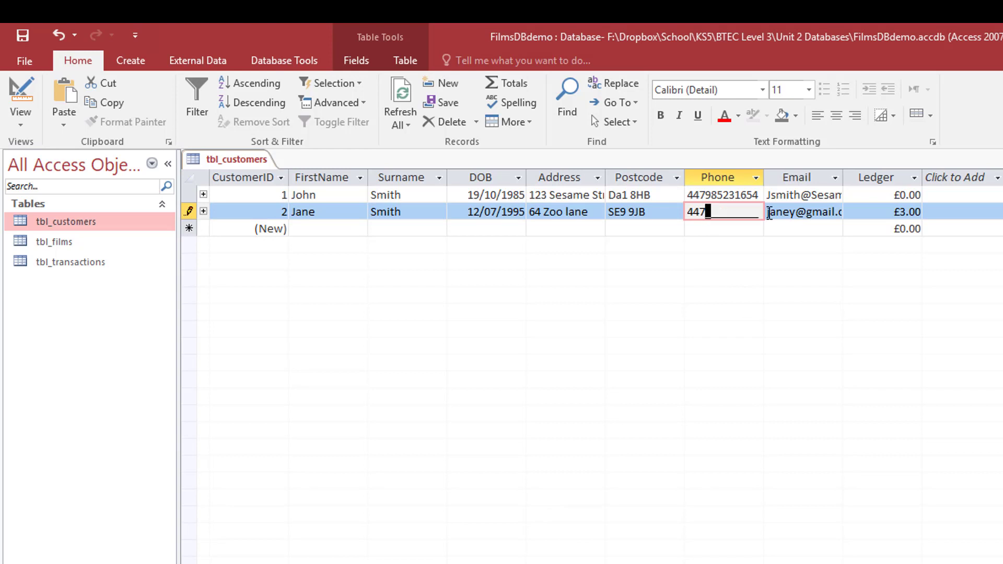
{"action": "type", "text": "4567"}
{"action": "left_click", "coordinate": [797, 212]}
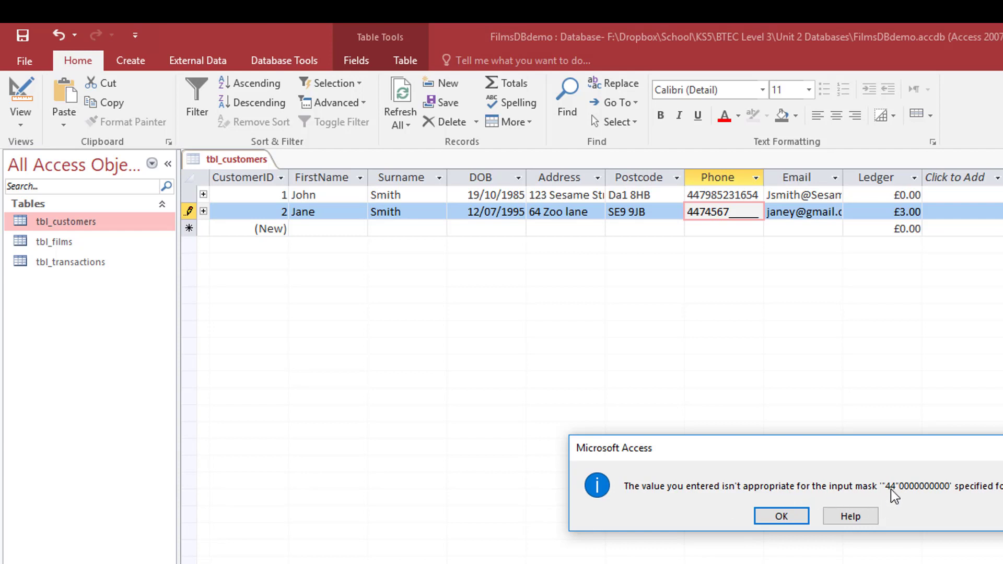
{"action": "left_click", "coordinate": [782, 516]}
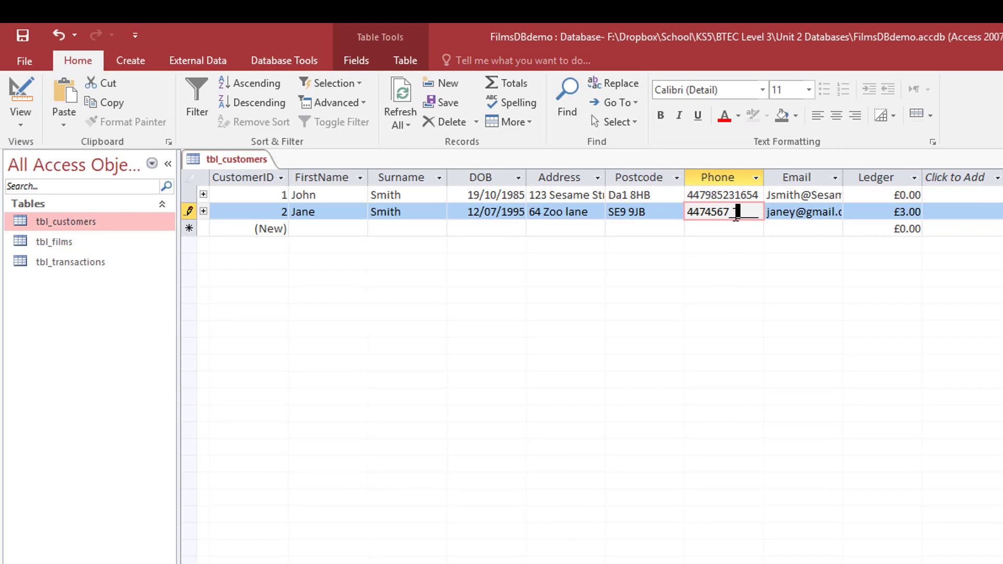
{"action": "left_click_drag", "start_coordinate": [761, 214], "coordinate": [726, 214]}
{"action": "key", "text": "BackSpace"}
{"action": "key", "text": "BackSpace"}
{"action": "key", "text": "BackSpace"}
{"action": "key", "text": "BackSpace"}
{"action": "key", "text": "BackSpace"}
{"action": "type", "text": "7894561234"}
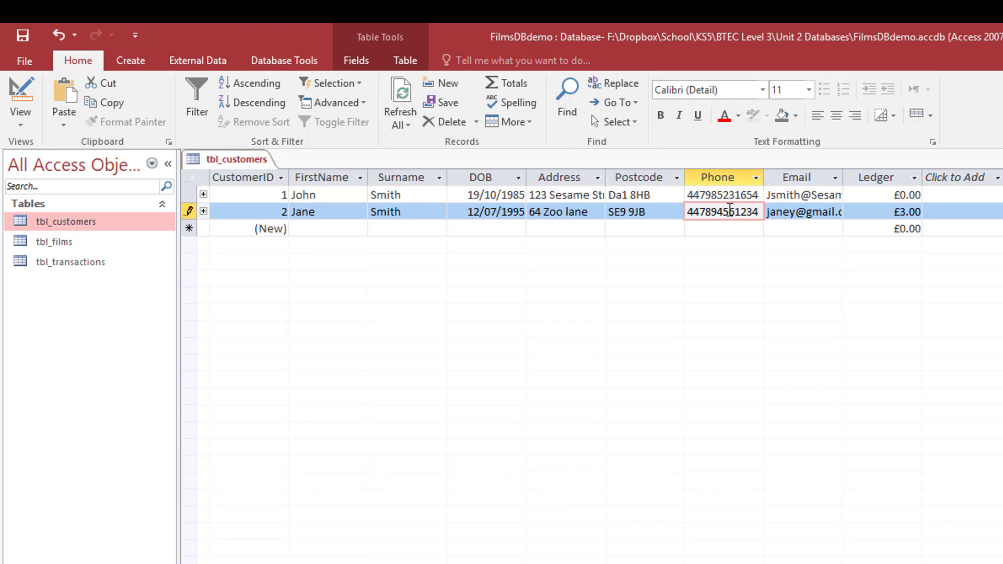
{"action": "key", "text": "shift+Tab"}
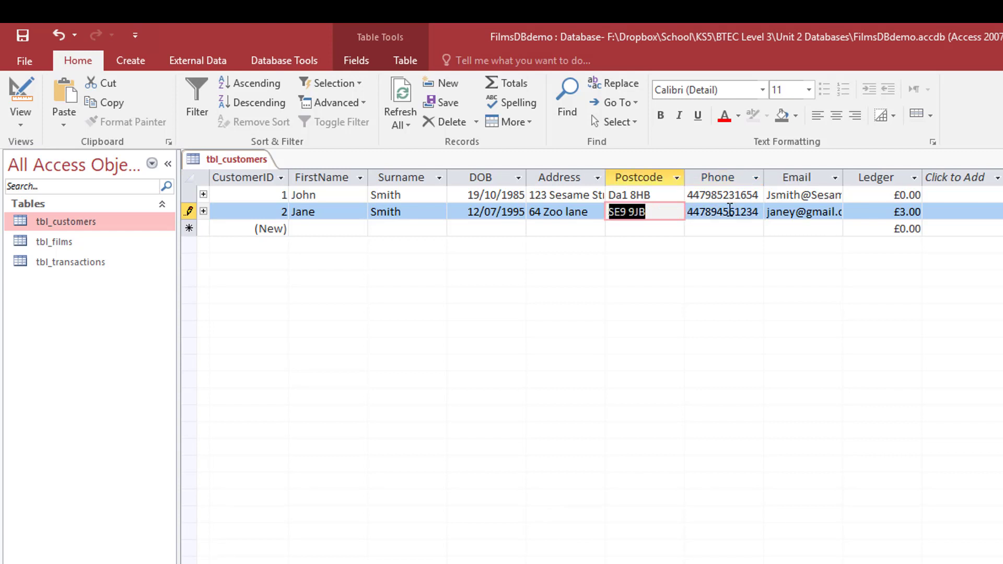
{"action": "left_click", "coordinate": [730, 209]}
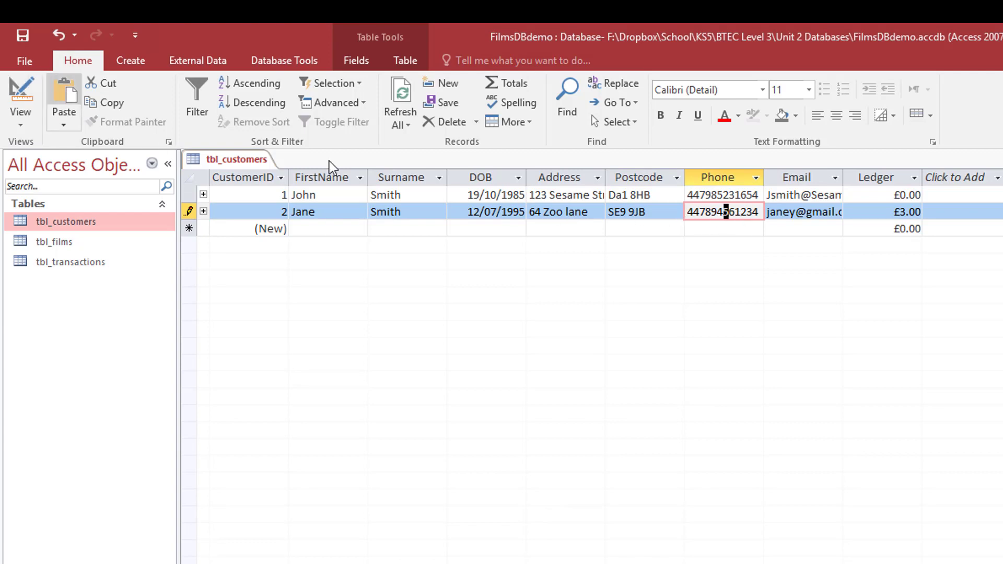
{"action": "left_click", "coordinate": [21, 91]}
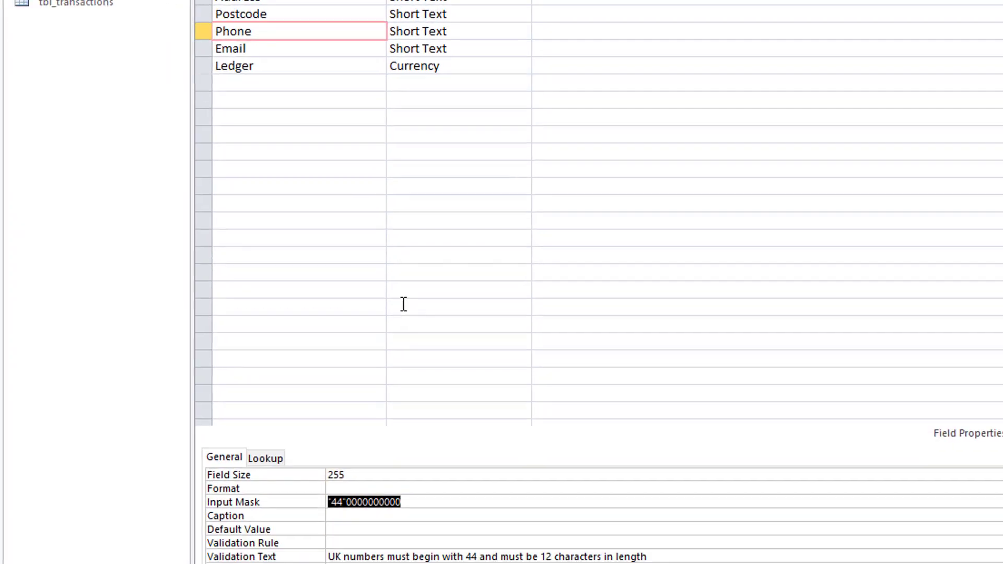
{"action": "left_click", "coordinate": [349, 329]}
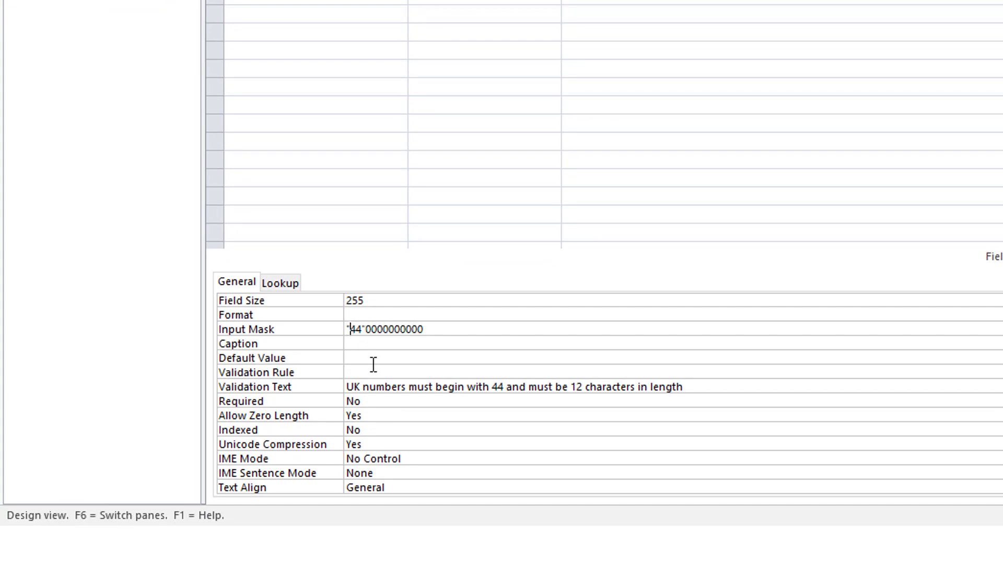
{"action": "type", "text": "+"}
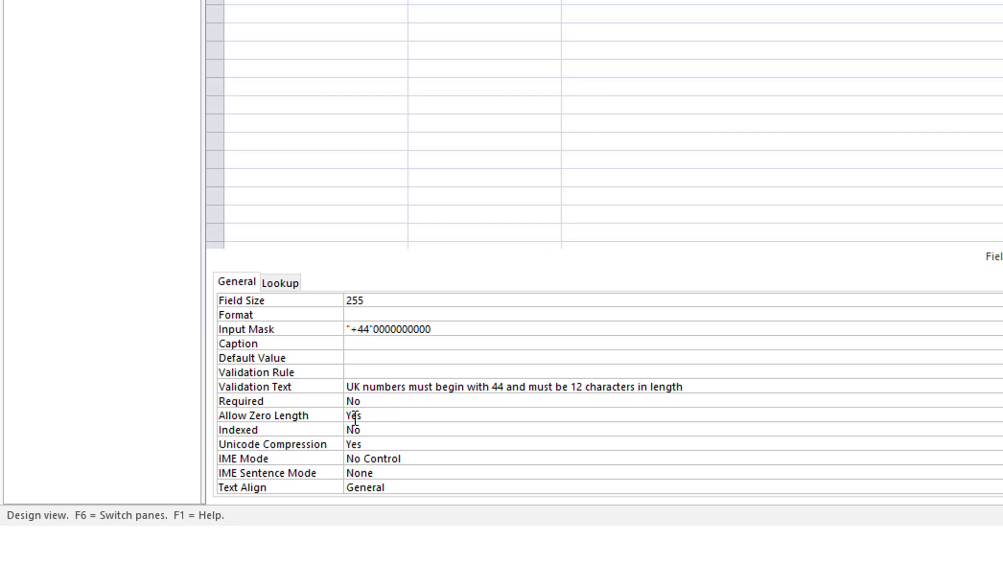
{"action": "left_click", "coordinate": [375, 347]}
{"action": "type", "text": "You must entere"}
{"action": "key", "text": "BackSpace"}
{"action": "key", "text": "BackSpace"}
{"action": "type", "text": "r a"}
{"action": "type", "text": "10 digit "}
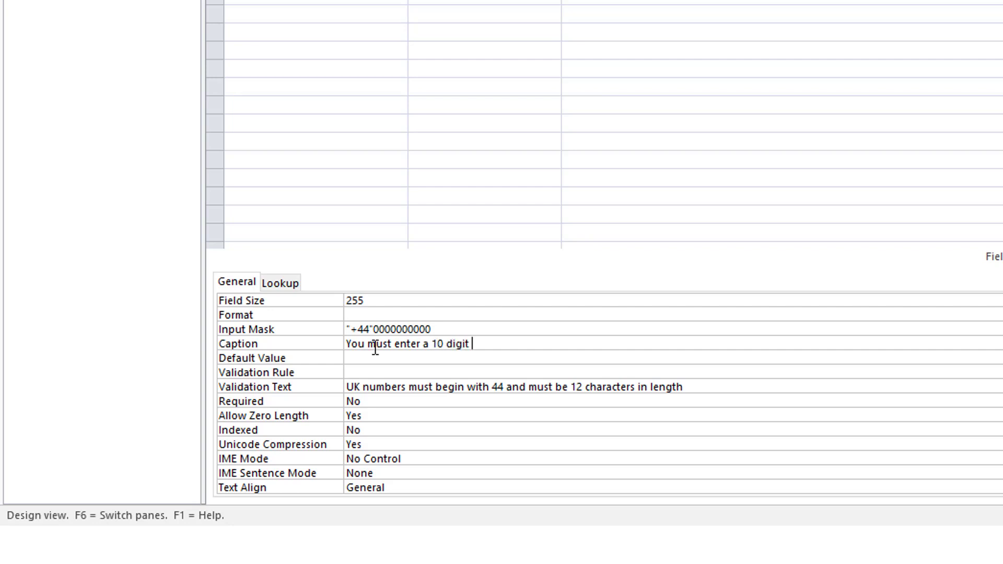
{"action": "type", "text": "number leaving out the "}
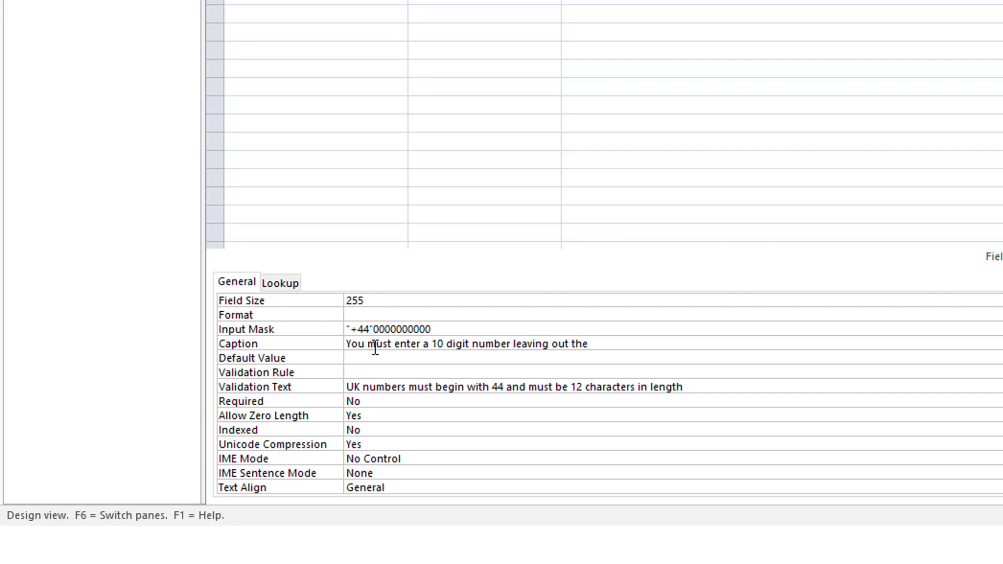
{"action": "type", "text": "begi"}
{"action": "key", "text": "BackSpace"}
{"action": "key", "text": "BackSpace"}
{"action": "key", "text": "BackSpace"}
{"action": "key", "text": "BackSpace"}
{"action": "type", "text": "procededing"}
{"action": "key", "text": "BackSpace"}
{"action": "key", "text": "BackSpace"}
{"action": "key", "text": "BackSpace"}
{"action": "key", "text": "BackSpace"}
{"action": "key", "text": "BackSpace"}
{"action": "type", "text": "ing 0"}
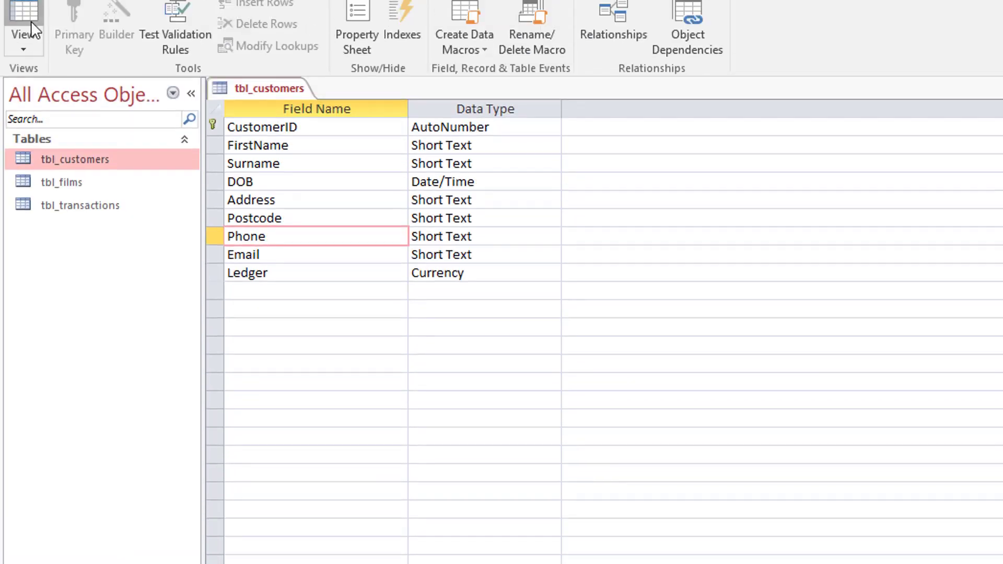
- In the datasheet, delete the first customer's phone number and try typing +44 into the mask
{"action": "left_click", "coordinate": [29, 33]}
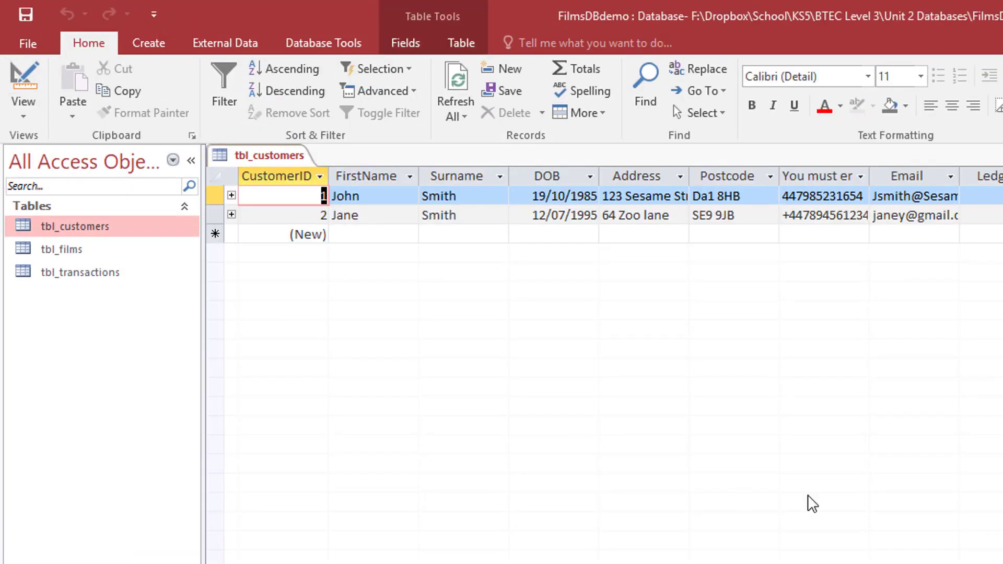
{"action": "left_click", "coordinate": [800, 216]}
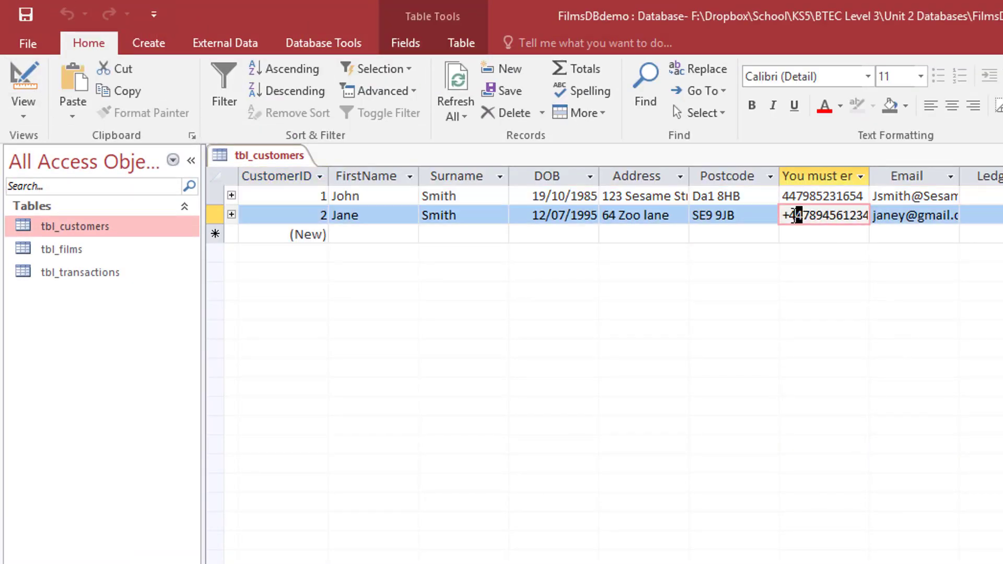
{"action": "double_click", "coordinate": [797, 198]}
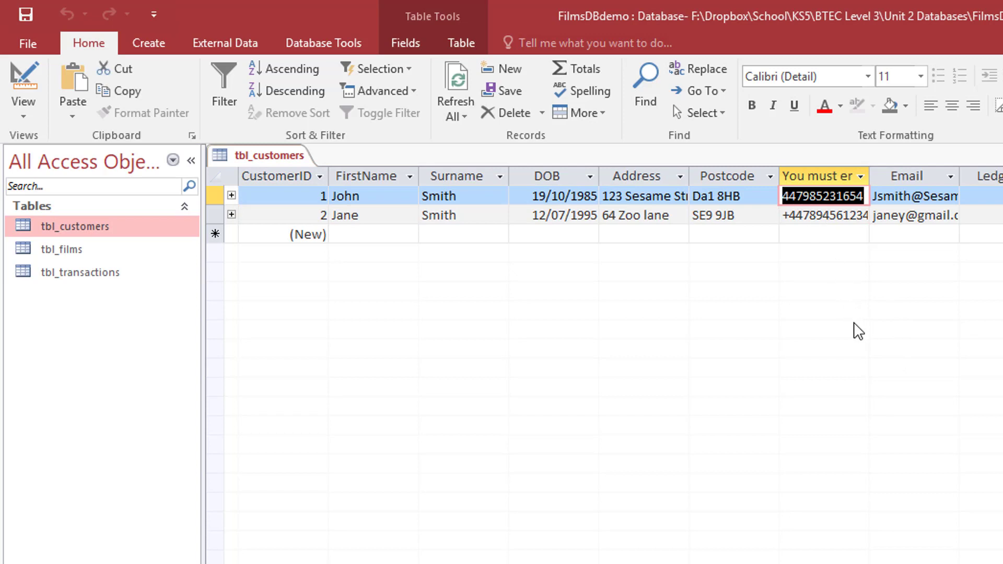
{"action": "key", "text": "Delete"}
{"action": "left_click", "coordinate": [723, 195]}
{"action": "left_click", "coordinate": [794, 196]}
{"action": "type", "text": "+44"}
{"action": "key", "text": "Right"}
{"action": "key", "text": "Right"}
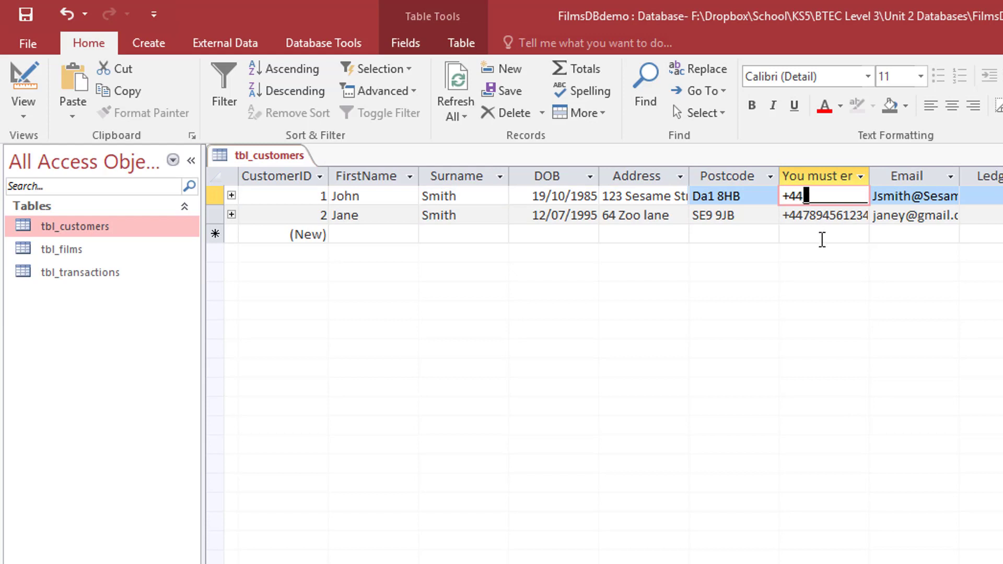
{"action": "key", "text": "Down"}
{"action": "key", "text": "Down"}
{"action": "key", "text": "Left"}
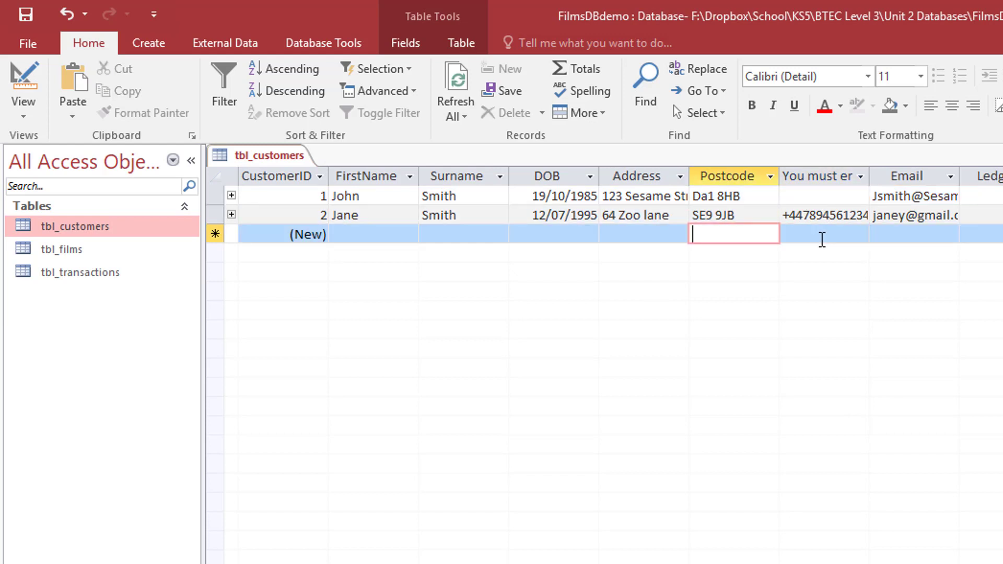
{"action": "key", "text": "Left"}
{"action": "key", "text": "Left"}
{"action": "key", "text": "Left"}
{"action": "key", "text": "Left"}
{"action": "key", "text": "Left"}
{"action": "key", "text": "Up"}
{"action": "key", "text": "Up"}
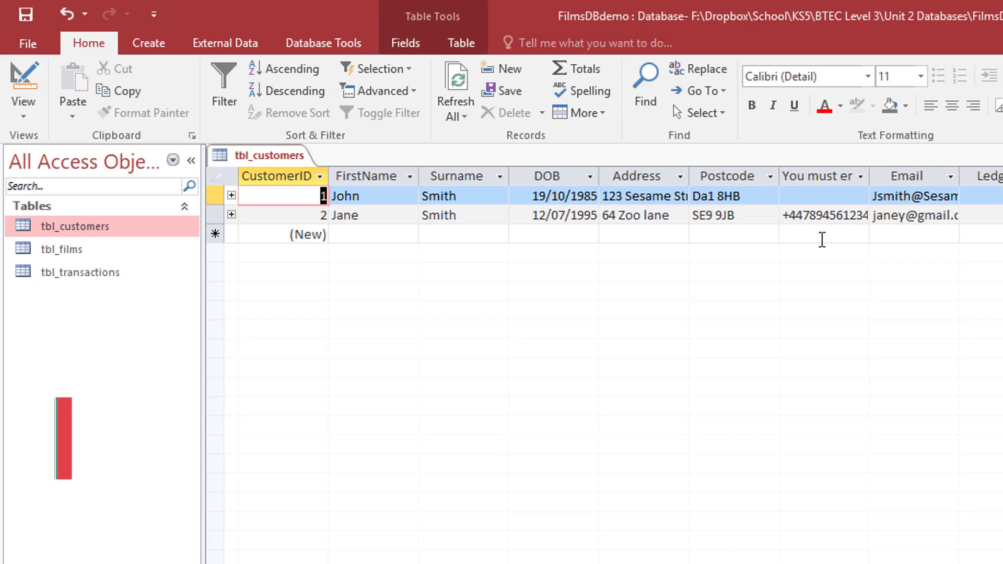
{"action": "left_click", "coordinate": [815, 201]}
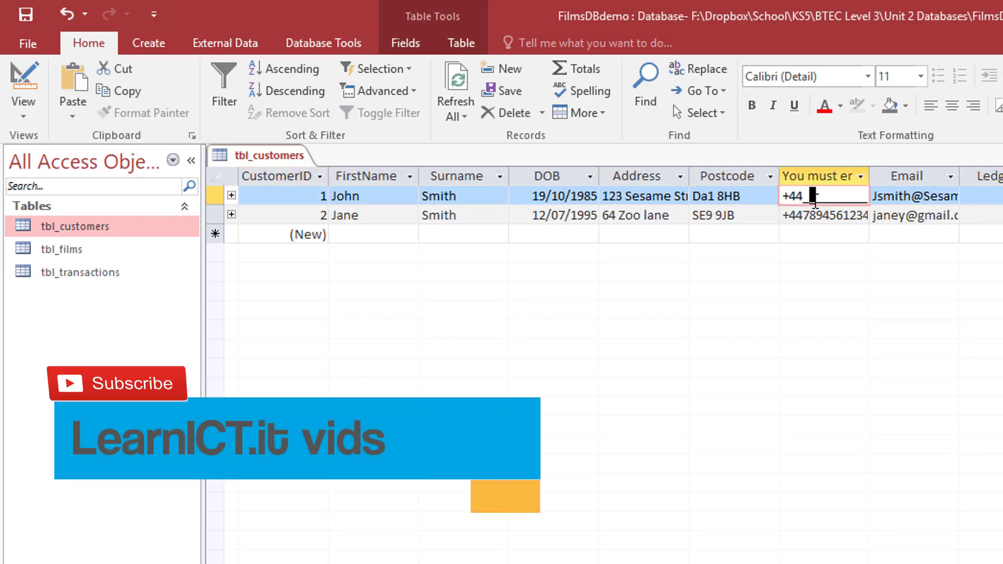
{"action": "type", "text": "45"}
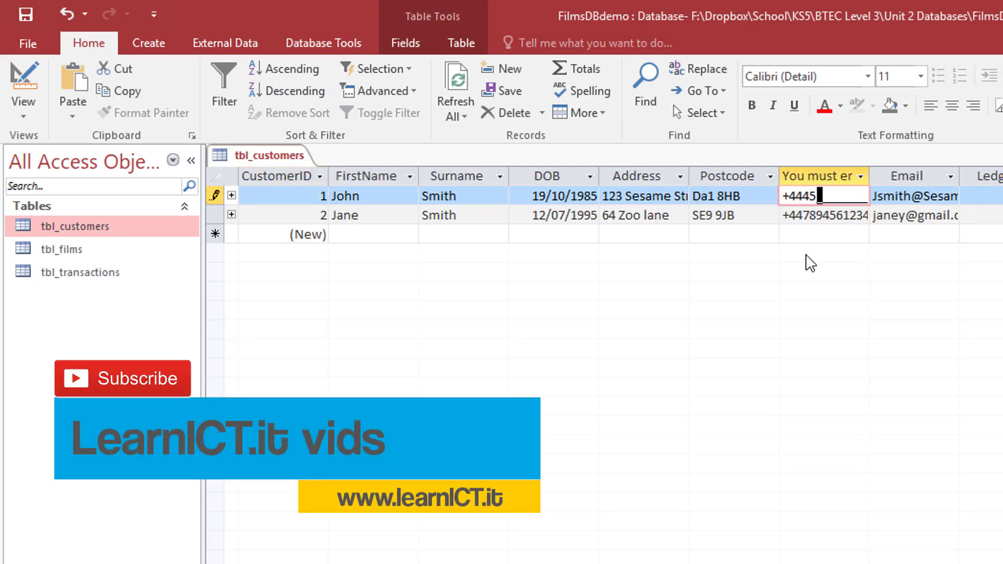
{"action": "type", "text": "67891235"}
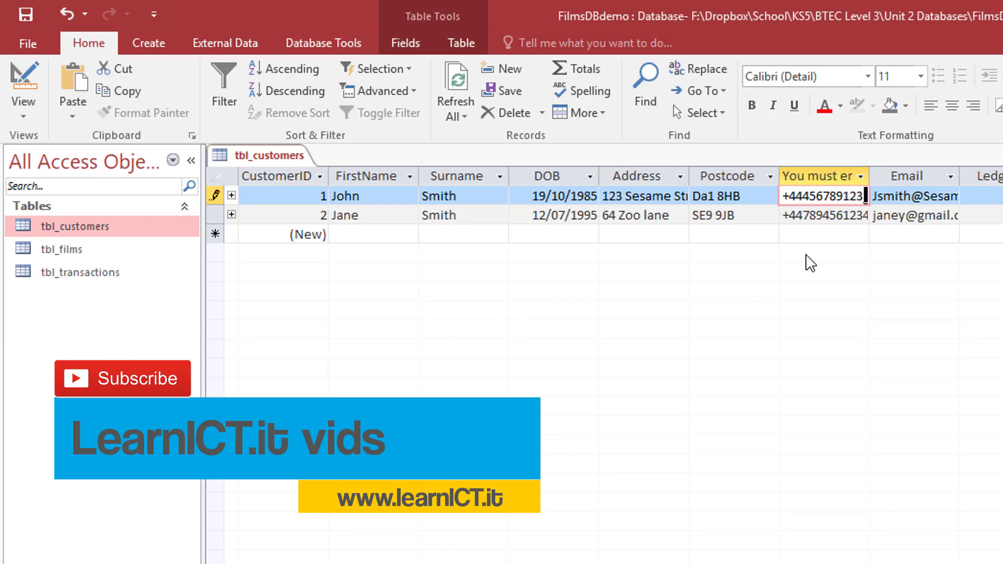
{"action": "left_click", "coordinate": [799, 216]}
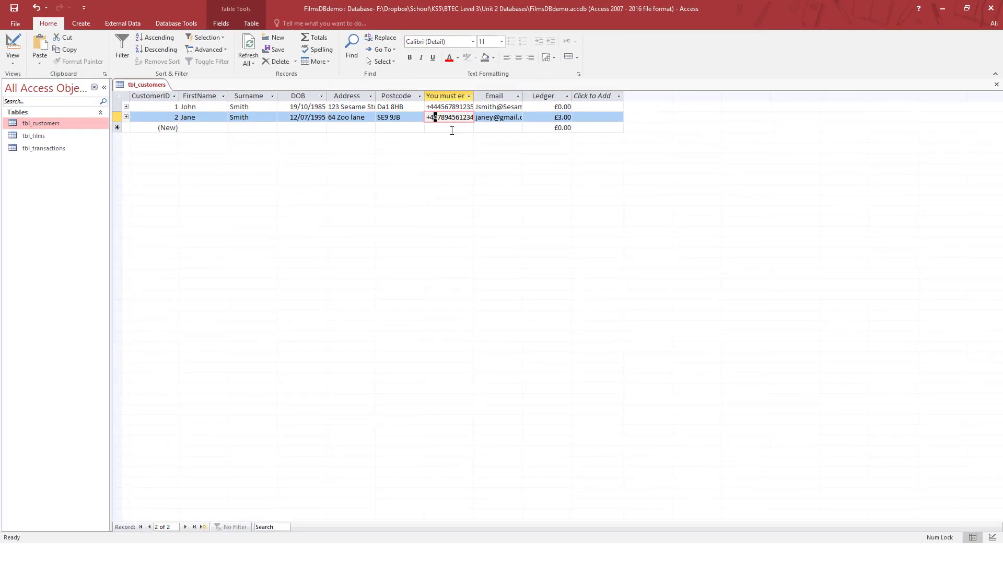
{"action": "left_click", "coordinate": [450, 117]}
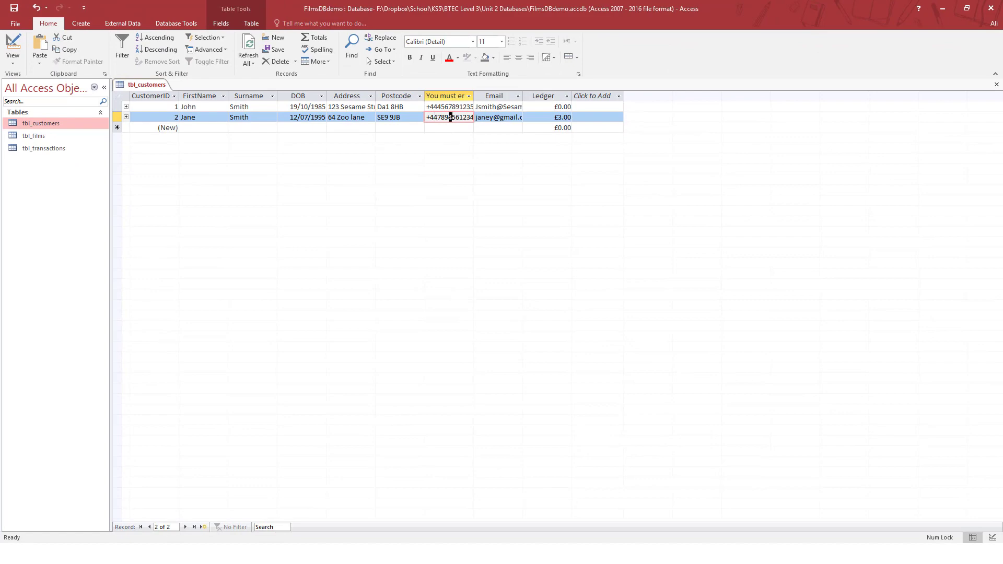